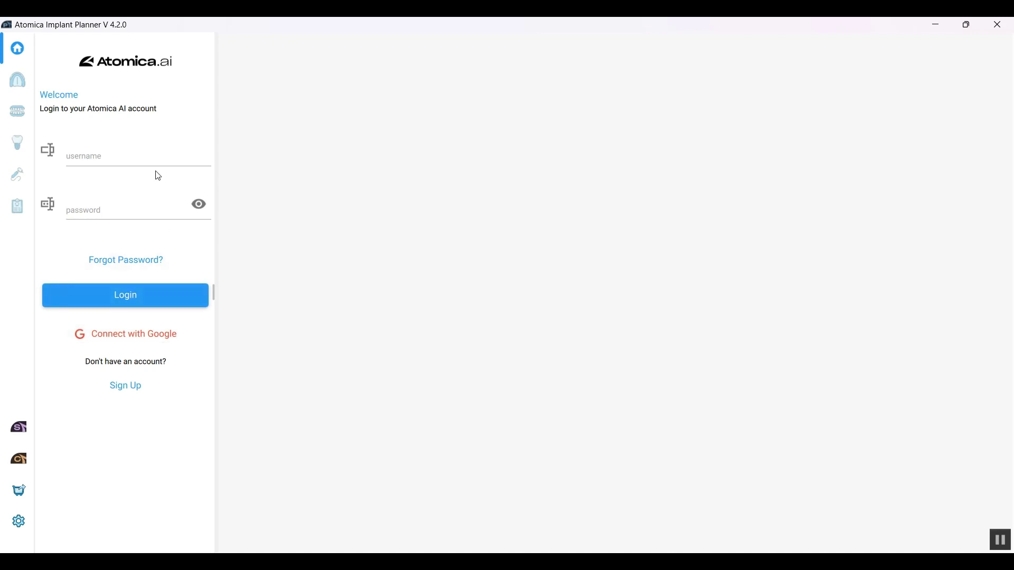
Step: Sign in to Atomica Implant Planner with the account e-mail and password
{"action": "left_click", "coordinate": [161, 157]}
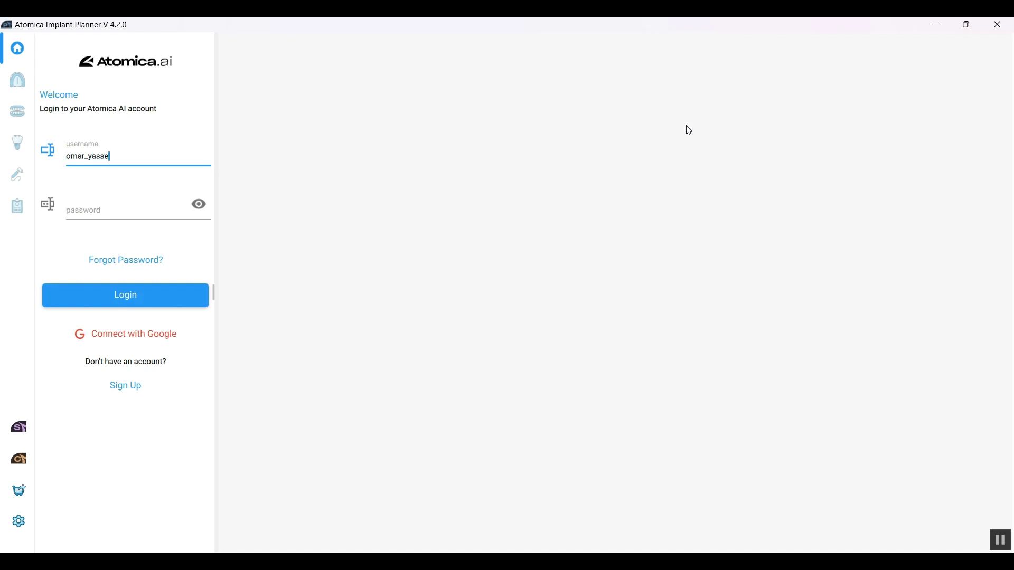
{"action": "key", "text": "Tab"}
{"action": "type", "text": "••••••••"}
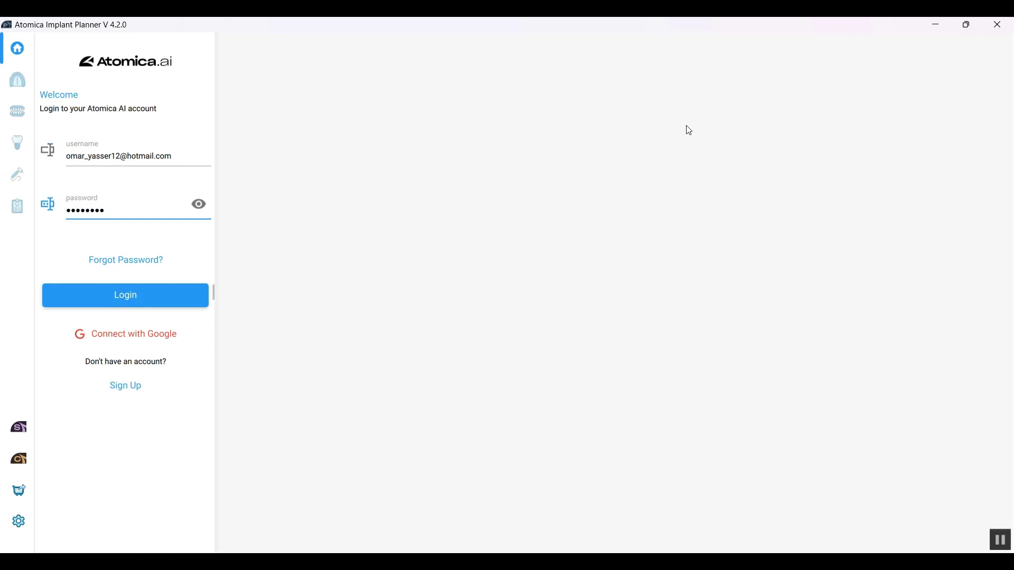
{"action": "left_click", "coordinate": [184, 296]}
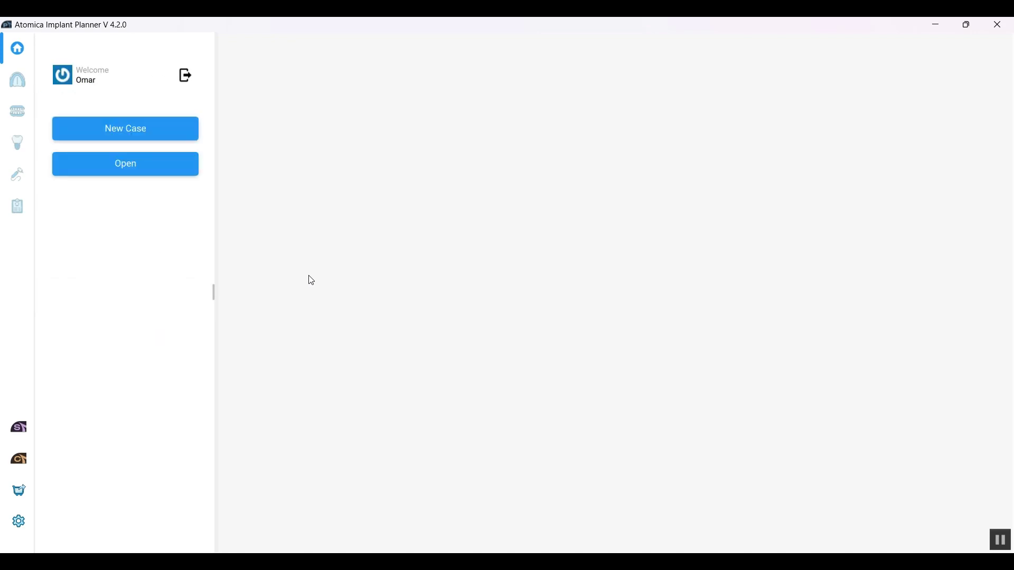
Step: Create a new case from 3DSlice12.dcm in the patient's scan folder
{"action": "left_click", "coordinate": [159, 129]}
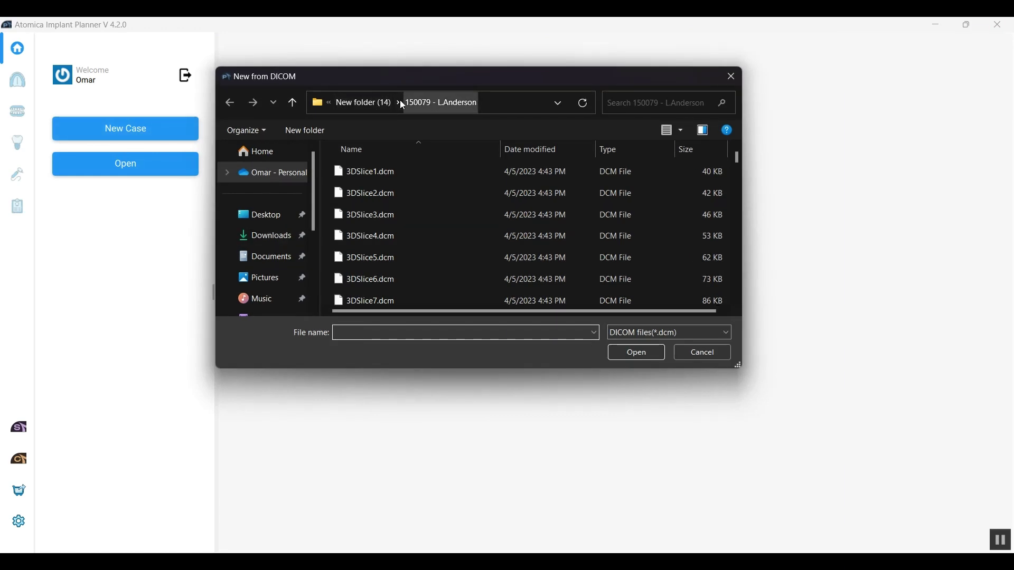
{"action": "left_click", "coordinate": [376, 103]}
{"action": "double_click", "coordinate": [412, 173]}
{"action": "scroll", "coordinate": [424, 249], "scroll_direction": "down", "scroll_amount": 3}
{"action": "left_click", "coordinate": [376, 236]}
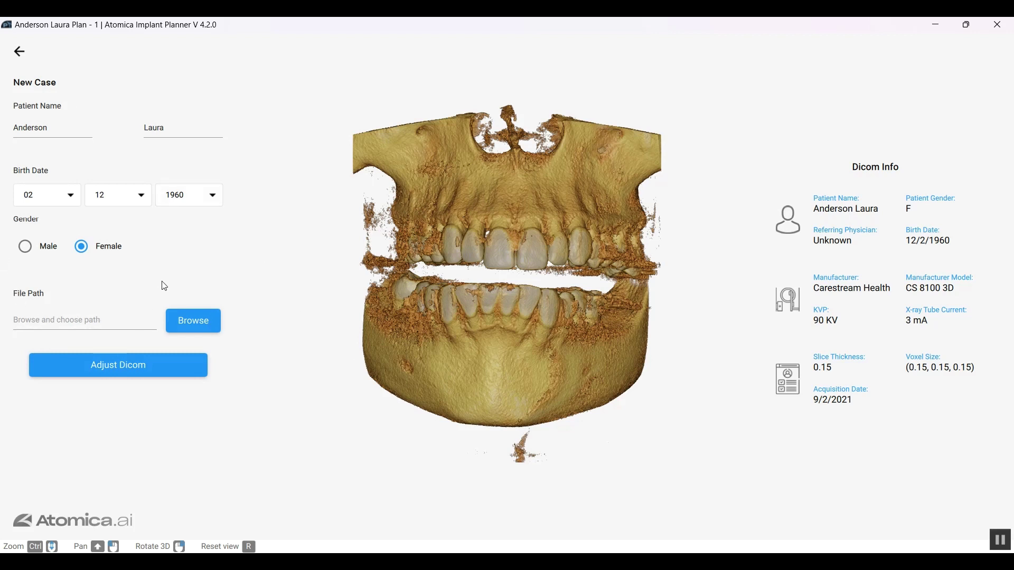
Step: Set the case to save as 'Demo case.atom' in the patient's scan folder
{"action": "left_click", "coordinate": [193, 325]}
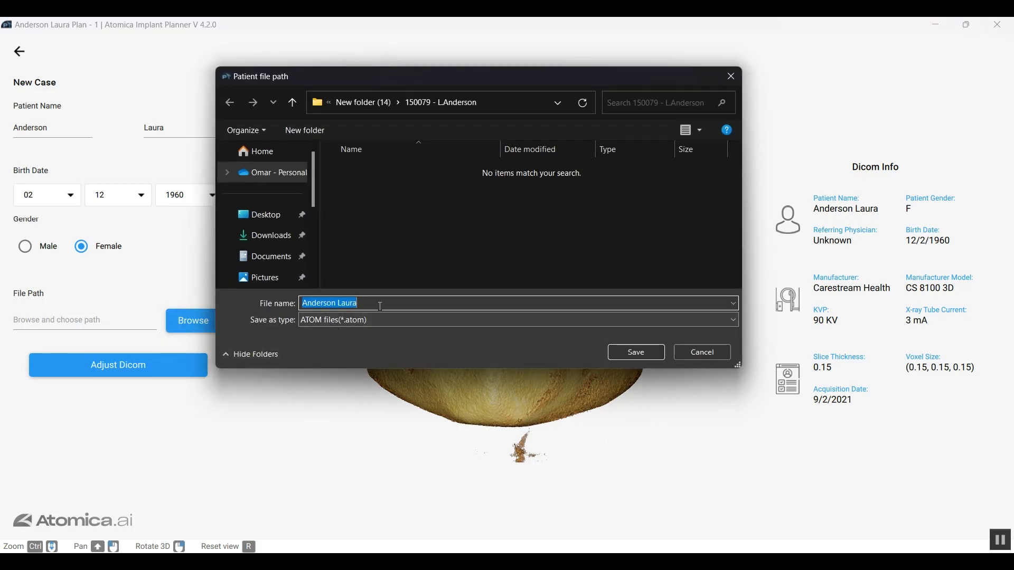
{"action": "left_click", "coordinate": [380, 305]}
{"action": "double_click", "coordinate": [380, 305]}
{"action": "key", "text": "ctrl+a"}
{"action": "key", "text": "BackSpace"}
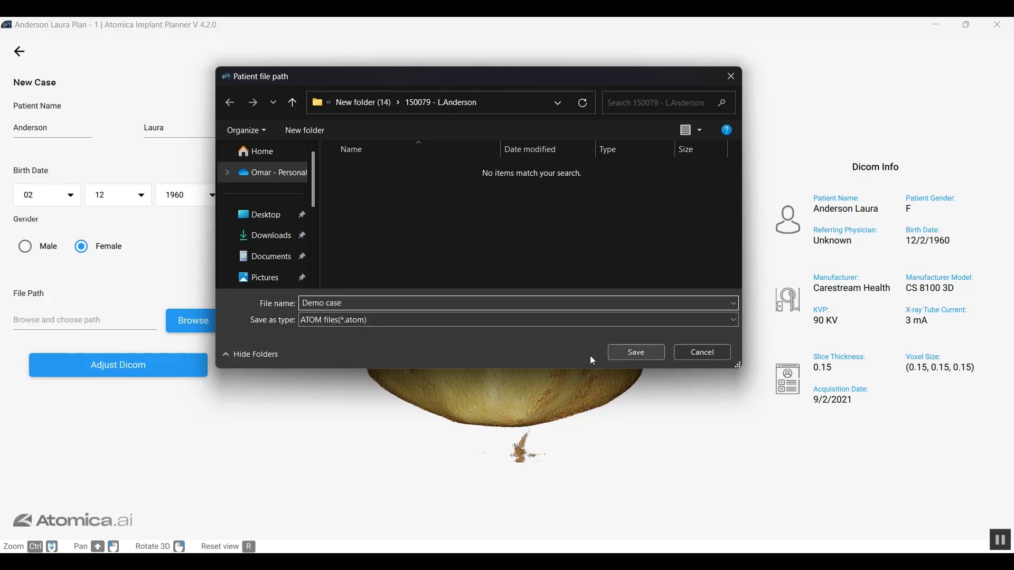
{"action": "left_click", "coordinate": [632, 351]}
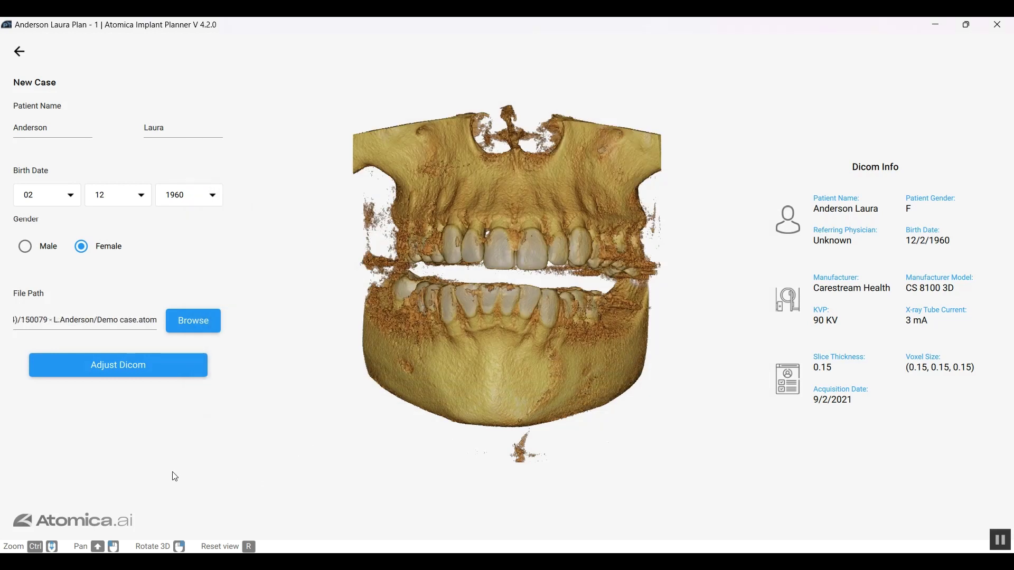
Step: Create the patient file, trial axial, sagittal (-5.40) and coronal (-18.90) rotations and a crop, then reset all
{"action": "left_click", "coordinate": [125, 373]}
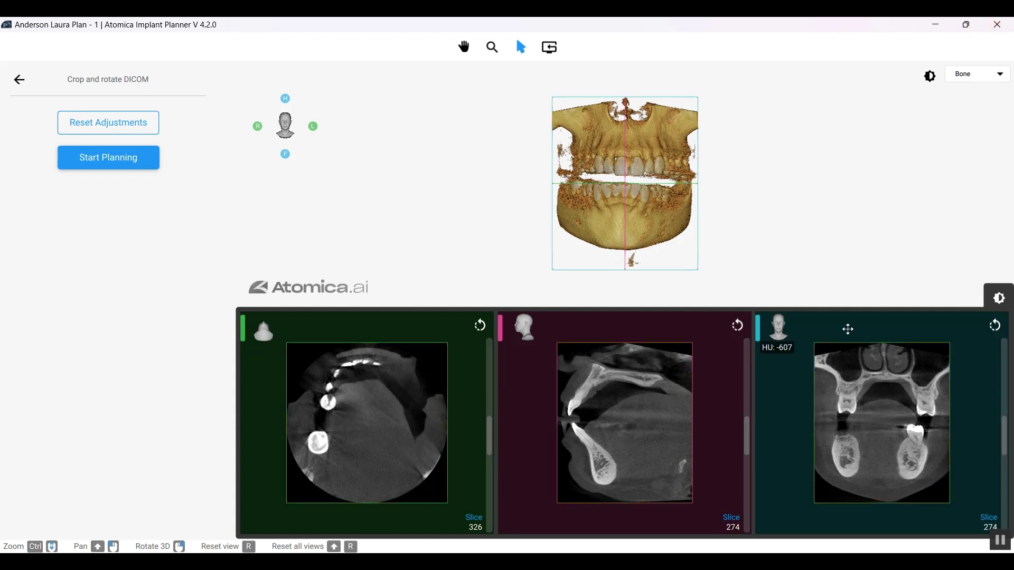
{"action": "left_click", "coordinate": [480, 326]}
{"action": "left_click_drag", "start_coordinate": [421, 327], "coordinate": [429, 330]}
{"action": "left_click", "coordinate": [480, 326]}
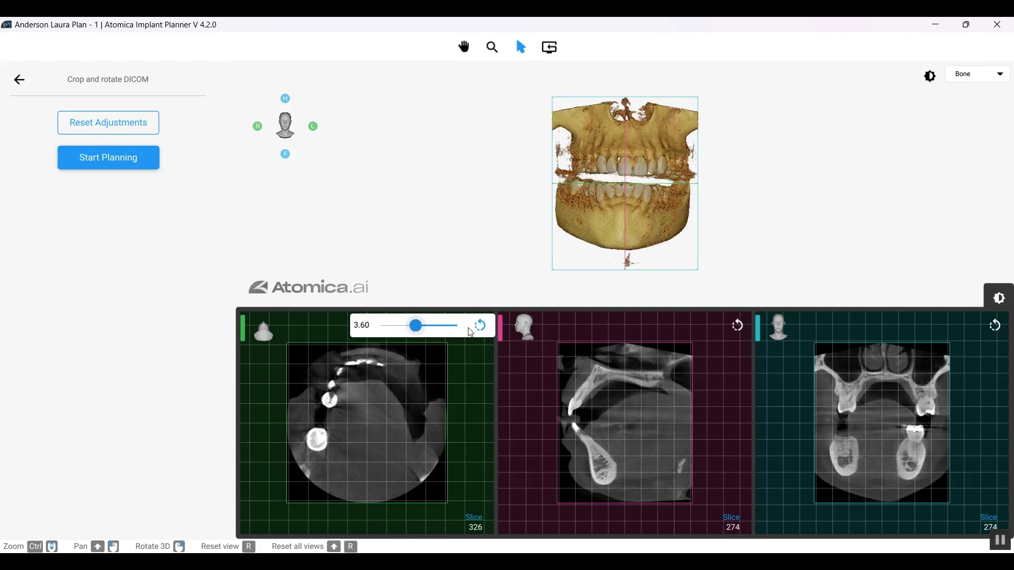
{"action": "left_click", "coordinate": [737, 326]}
{"action": "left_click_drag", "start_coordinate": [678, 327], "coordinate": [684, 334]}
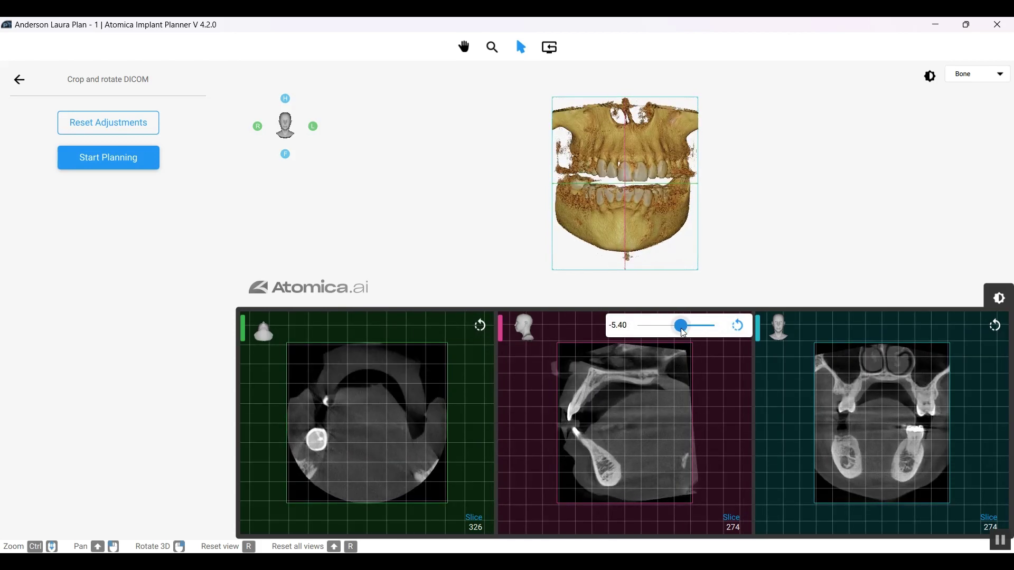
{"action": "left_click", "coordinate": [995, 325]}
{"action": "mouse_move", "coordinate": [933, 326]}
{"action": "left_mouse_down"}
{"action": "mouse_move", "coordinate": [953, 332]}
{"action": "mouse_move", "coordinate": [935, 327]}
{"action": "left_mouse_up"}
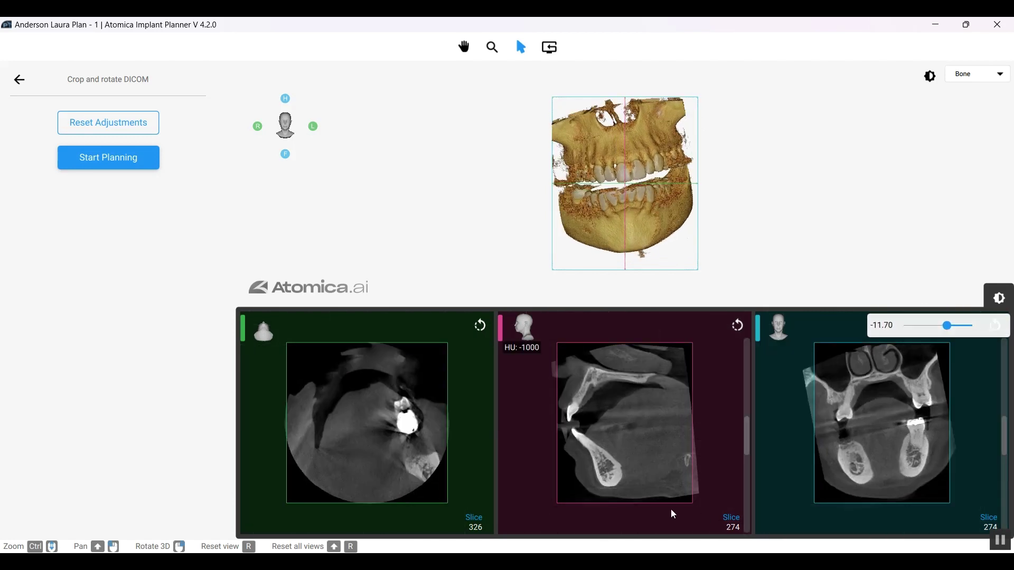
{"action": "left_click_drag", "start_coordinate": [667, 502], "coordinate": [650, 464]}
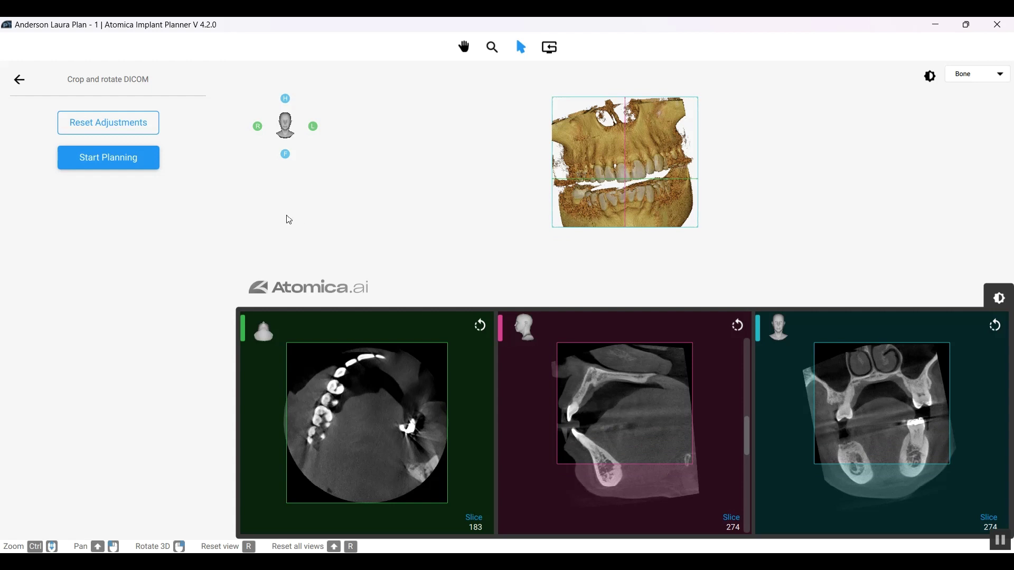
{"action": "left_click", "coordinate": [137, 127]}
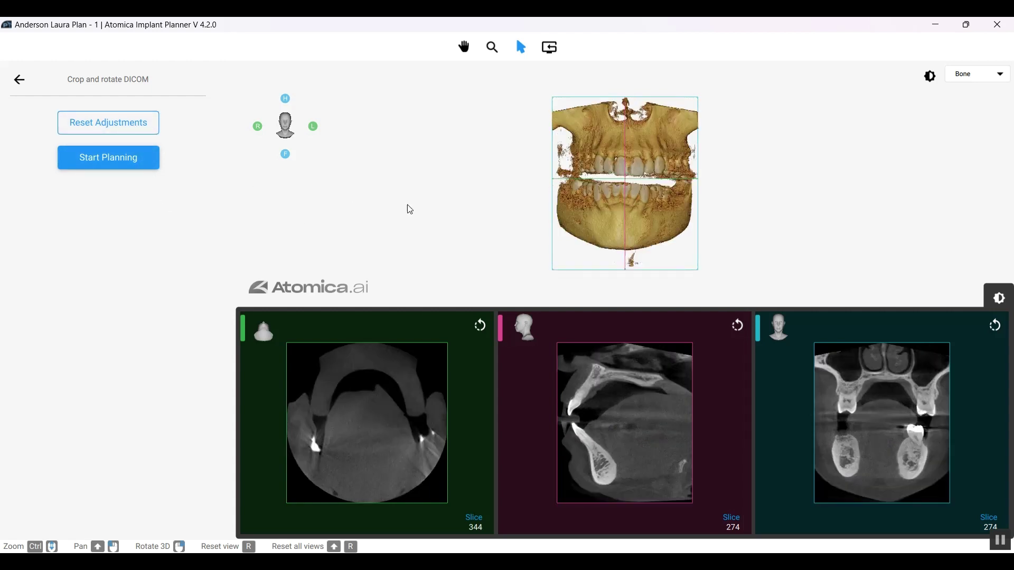
Step: Start planning and select tooth 30 as the only planned tooth, toggling tooth 2 back off
{"action": "left_click", "coordinate": [127, 159]}
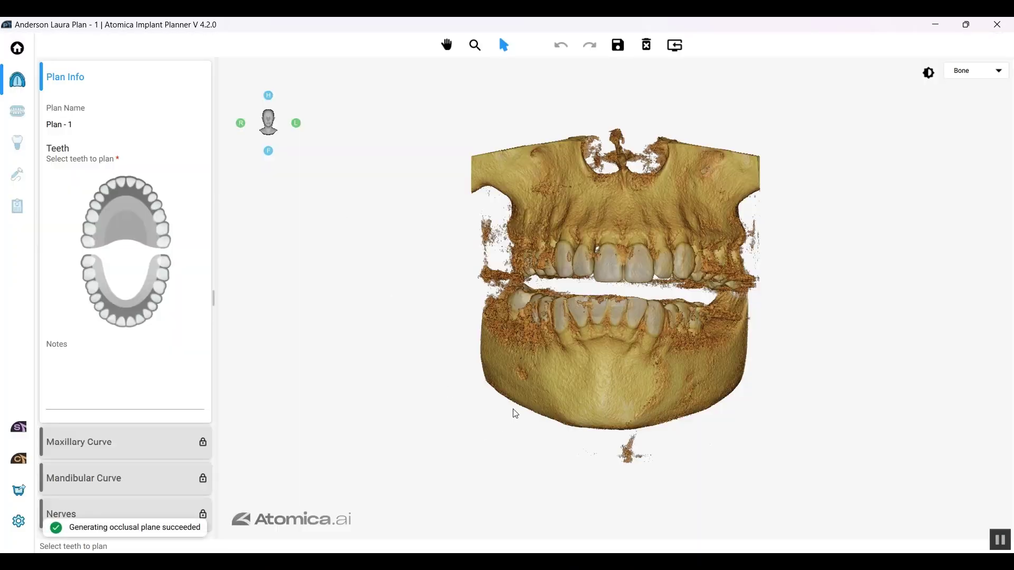
{"action": "left_click_drag", "start_coordinate": [514, 410], "coordinate": [547, 415]}
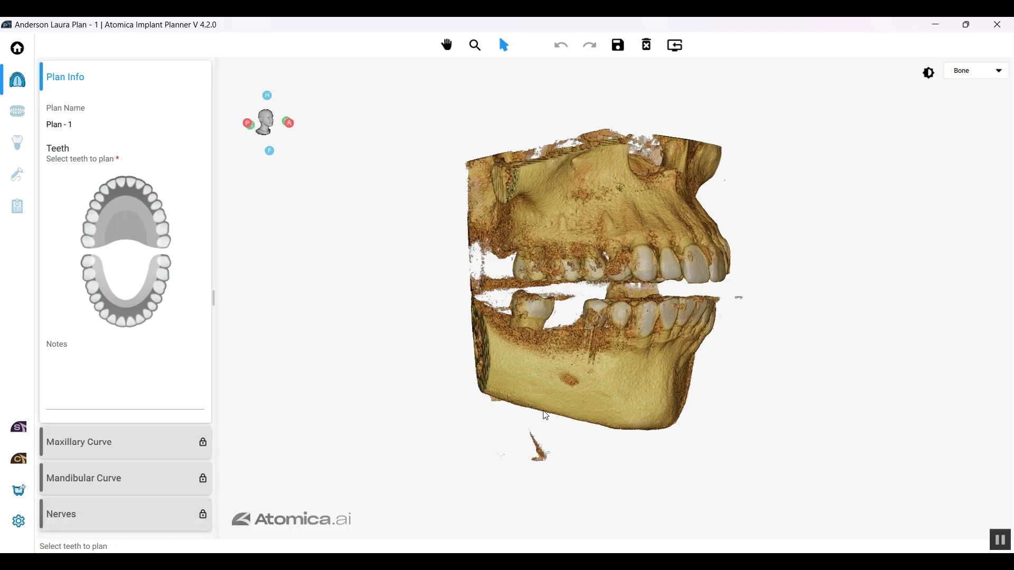
{"action": "left_click_drag", "start_coordinate": [547, 416], "coordinate": [627, 412]}
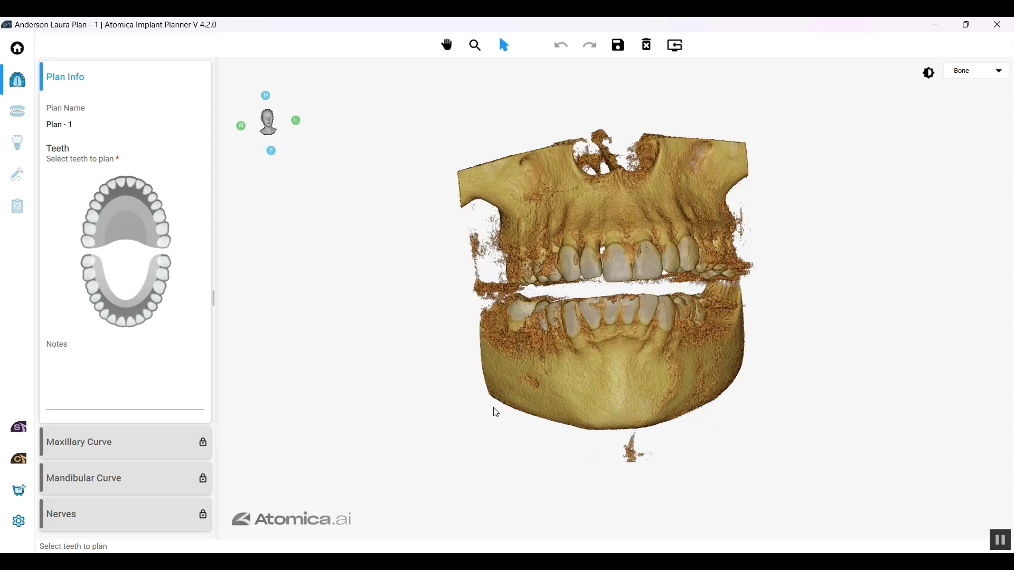
{"action": "left_click", "coordinate": [96, 289]}
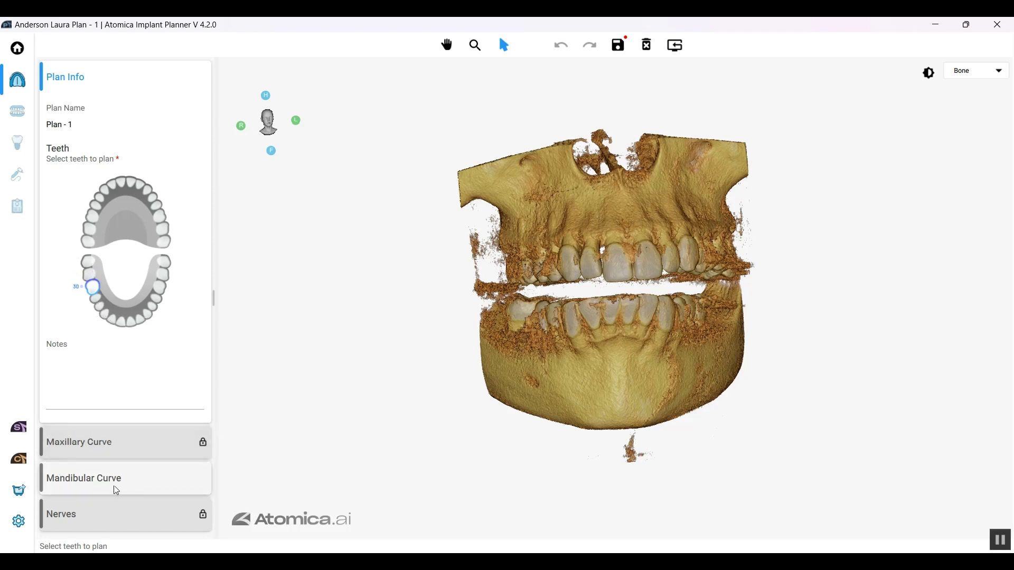
{"action": "left_click", "coordinate": [90, 233]}
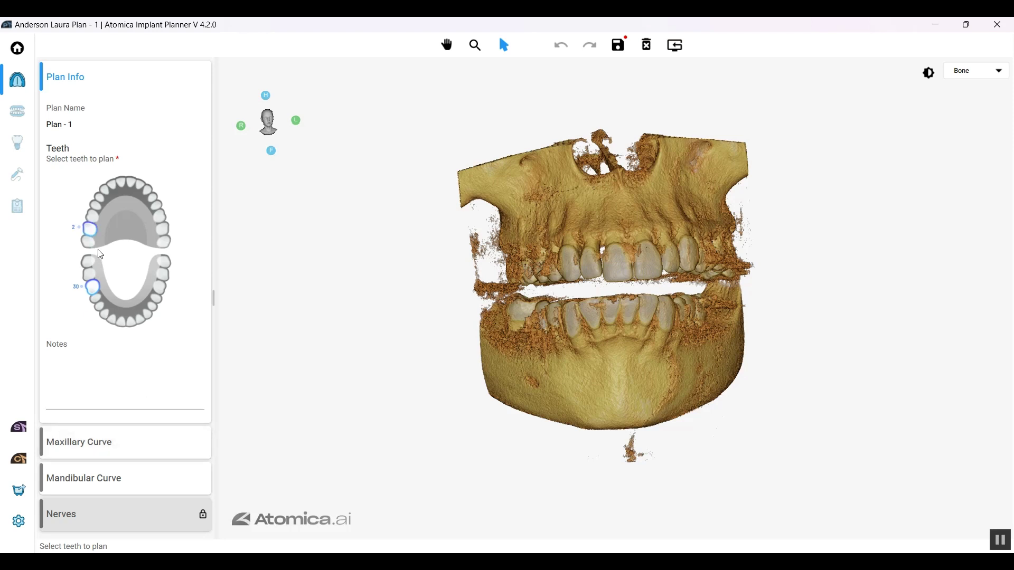
{"action": "left_click", "coordinate": [92, 231]}
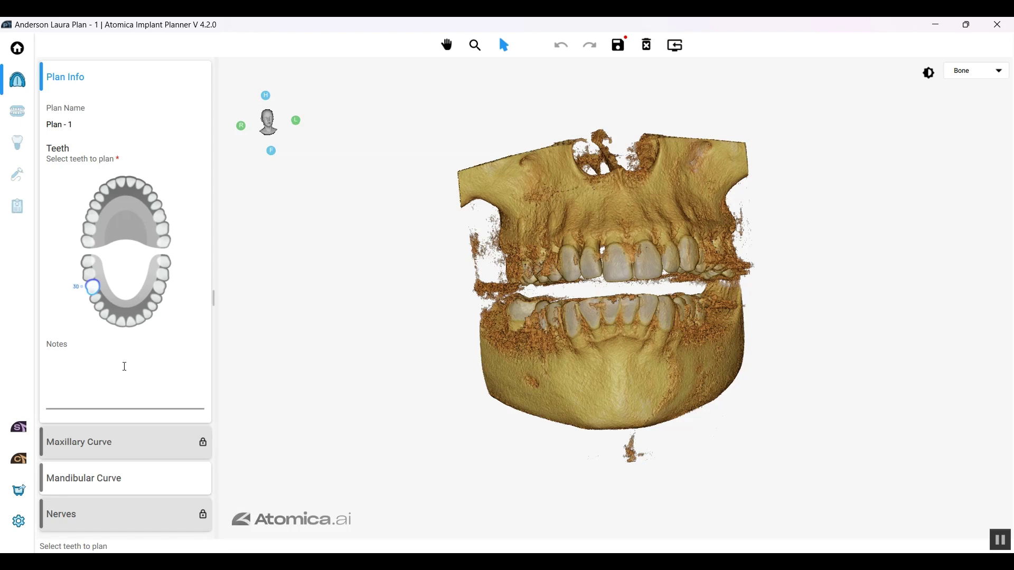
Step: Generate the mandibular curve, then move, delete and add end points to follow the lower arch
{"action": "left_click", "coordinate": [153, 485]}
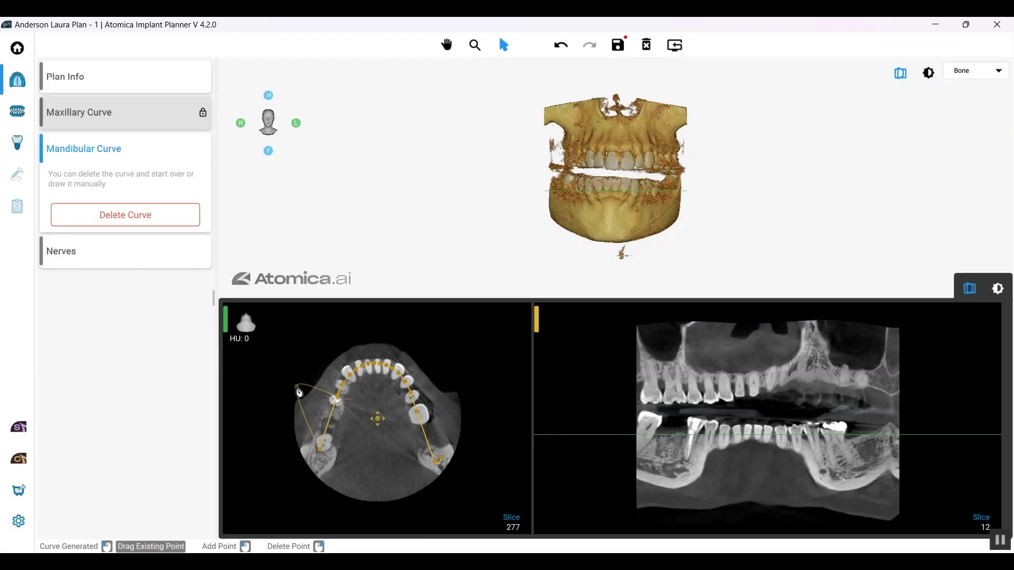
{"action": "left_click_drag", "start_coordinate": [299, 393], "coordinate": [274, 485]}
{"action": "right_click", "coordinate": [274, 485]}
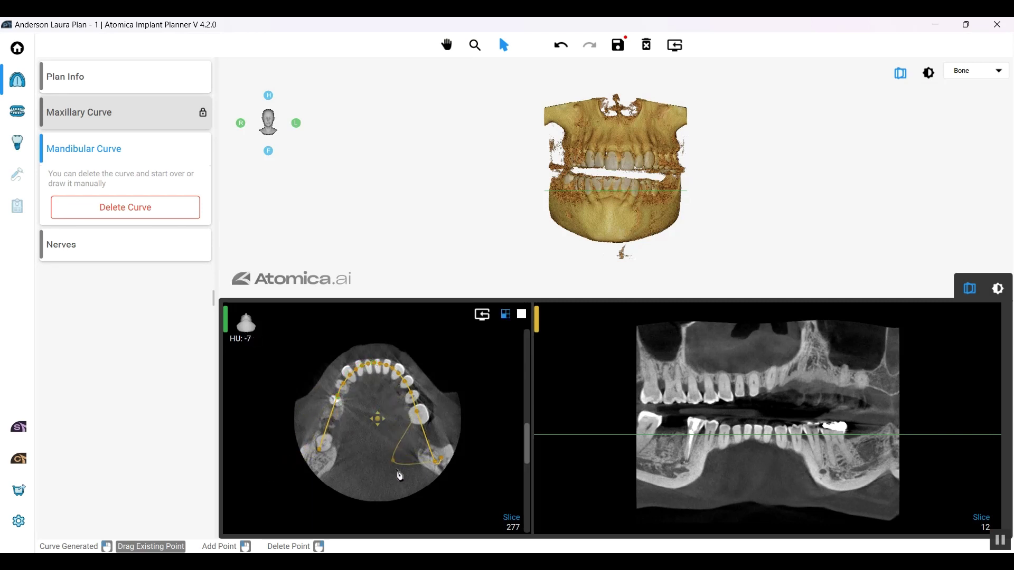
{"action": "left_click_drag", "start_coordinate": [453, 468], "coordinate": [438, 474]}
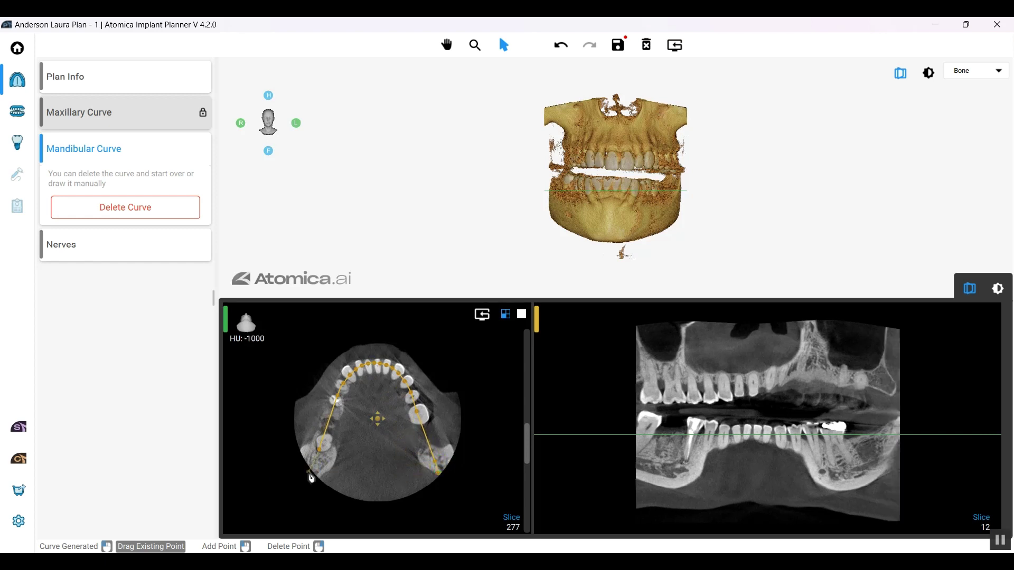
{"action": "left_click", "coordinate": [313, 470]}
{"action": "left_click_drag", "start_coordinate": [315, 476], "coordinate": [356, 476]}
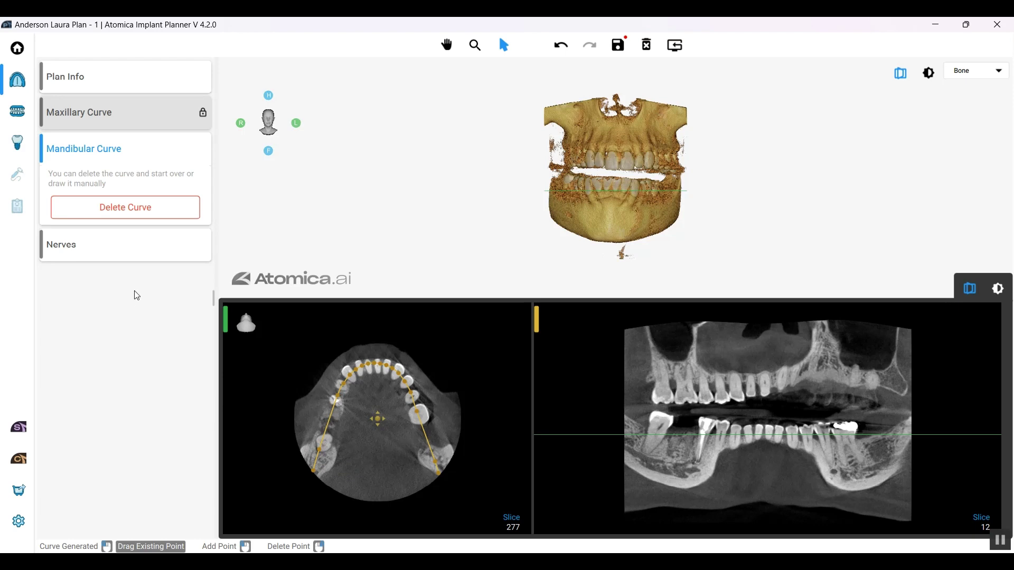
Step: Trace the 2.5 mm nerve canal with four points, reposition its rear end, and finish it
{"action": "left_click", "coordinate": [132, 249]}
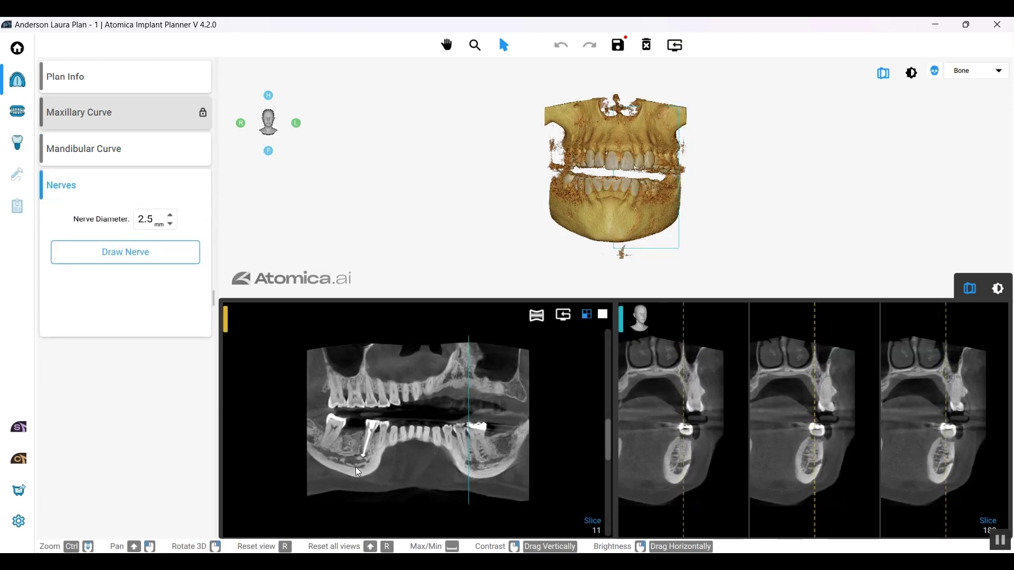
{"action": "left_click", "coordinate": [116, 258]}
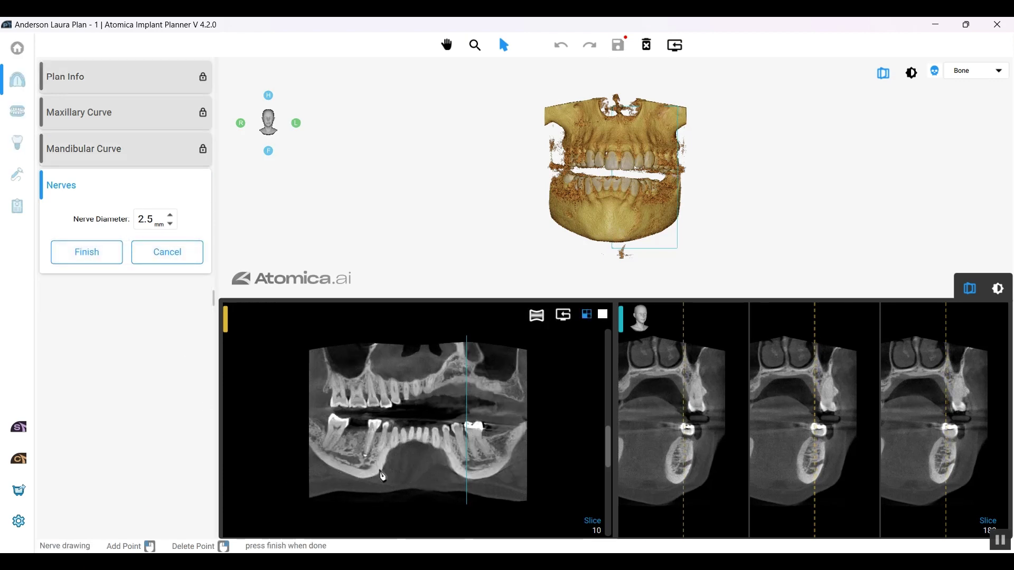
{"action": "scroll", "coordinate": [383, 475], "scroll_direction": "down", "scroll_amount": 2}
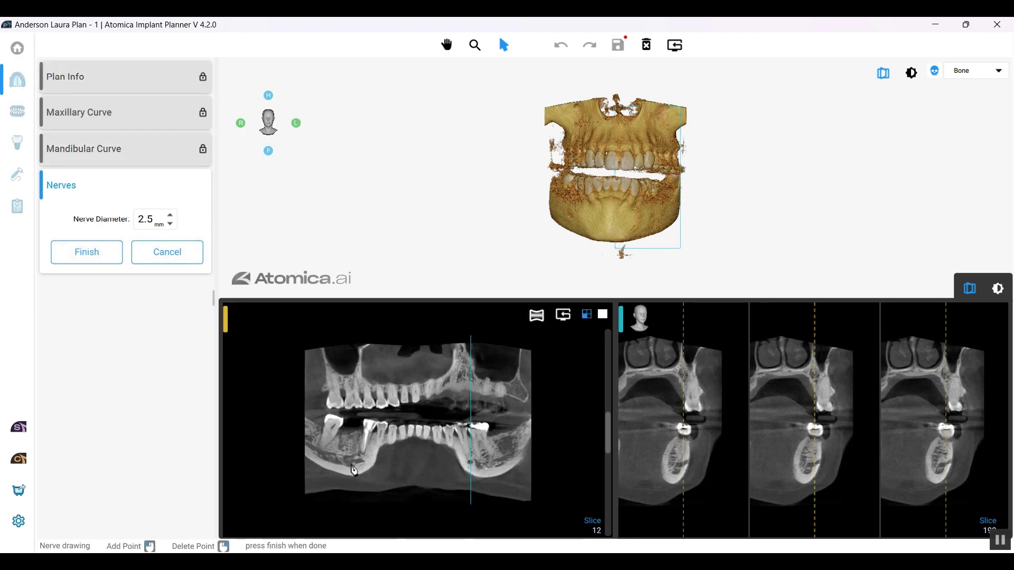
{"action": "left_click", "coordinate": [363, 461]}
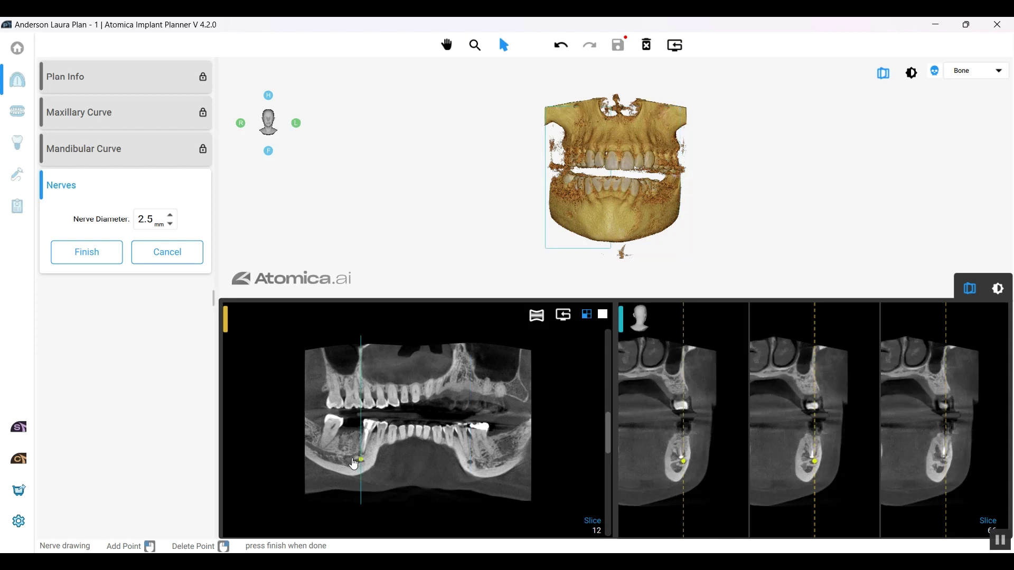
{"action": "left_click", "coordinate": [344, 460]}
{"action": "left_click", "coordinate": [327, 458]}
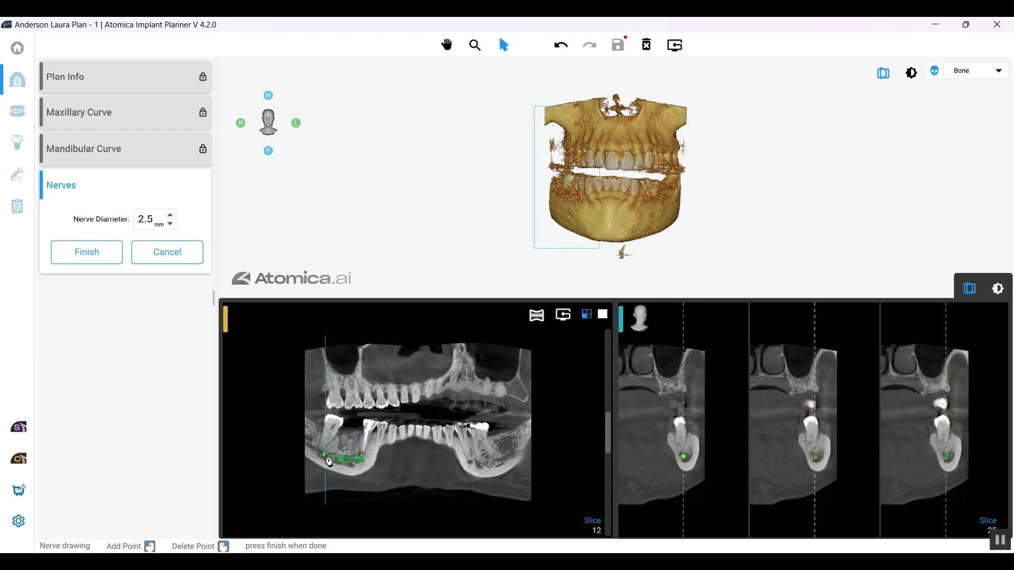
{"action": "left_click", "coordinate": [315, 453]}
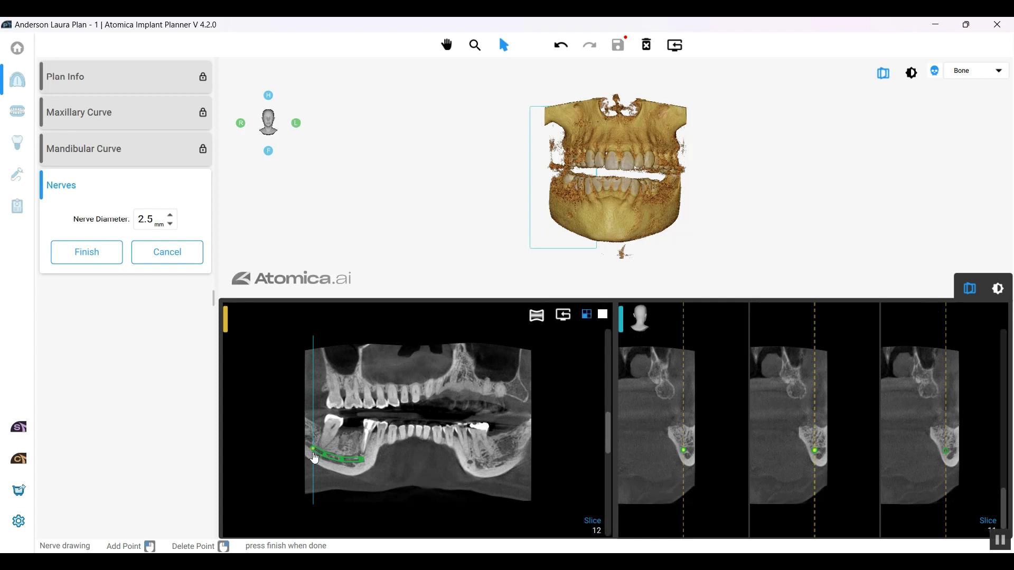
{"action": "left_click_drag", "start_coordinate": [315, 458], "coordinate": [310, 445]}
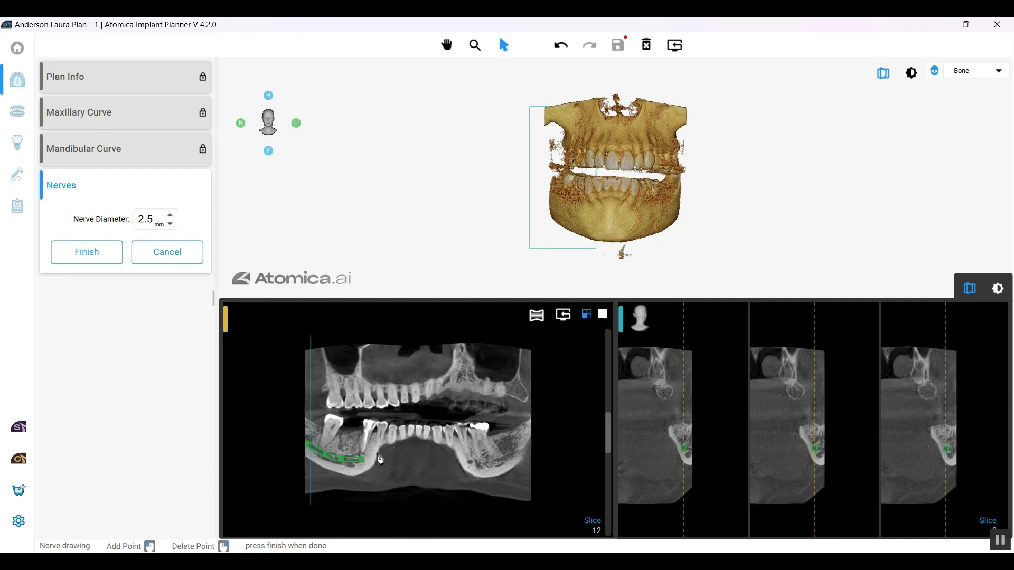
{"action": "left_click", "coordinate": [81, 253]}
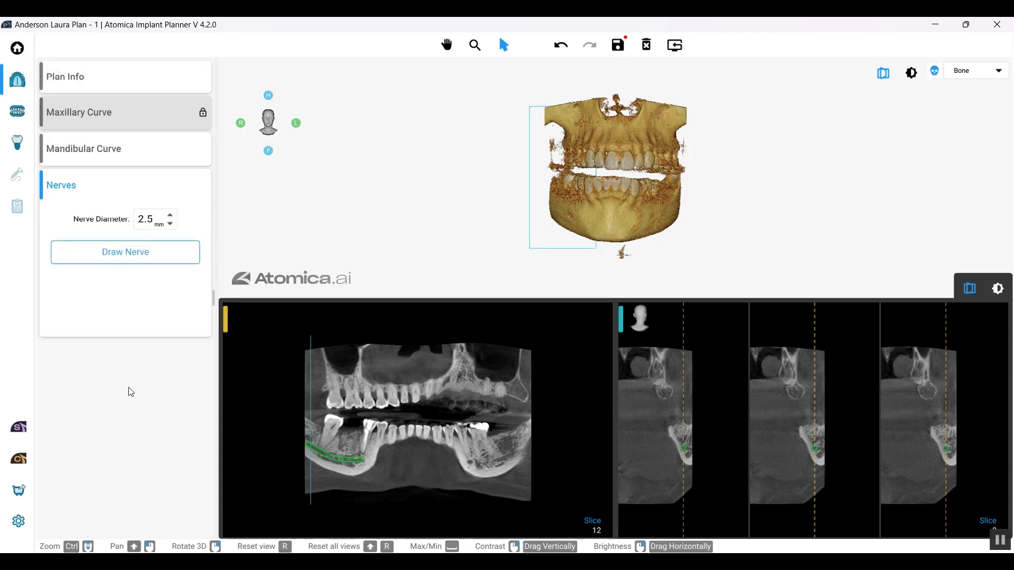
Step: Import the MandibularAnatomy scan as the Lower Model for automatic matching
{"action": "left_click", "coordinate": [26, 112]}
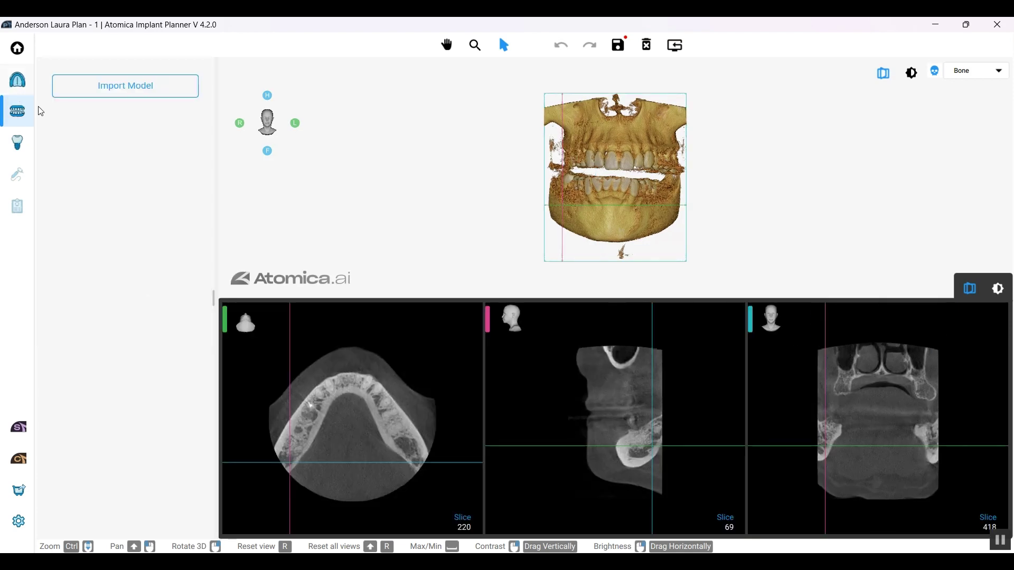
{"action": "left_click", "coordinate": [170, 86]}
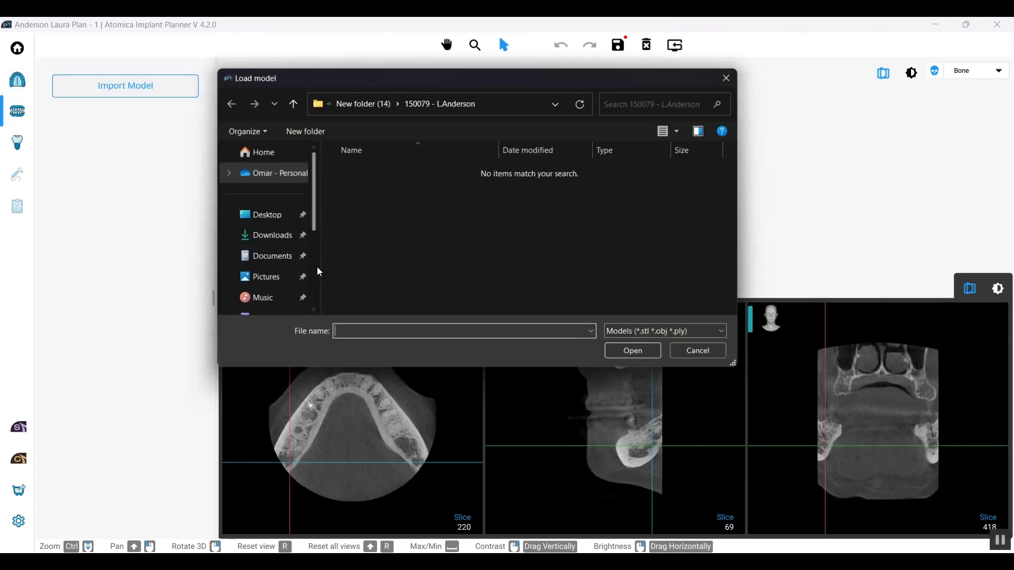
{"action": "left_click", "coordinate": [381, 104]}
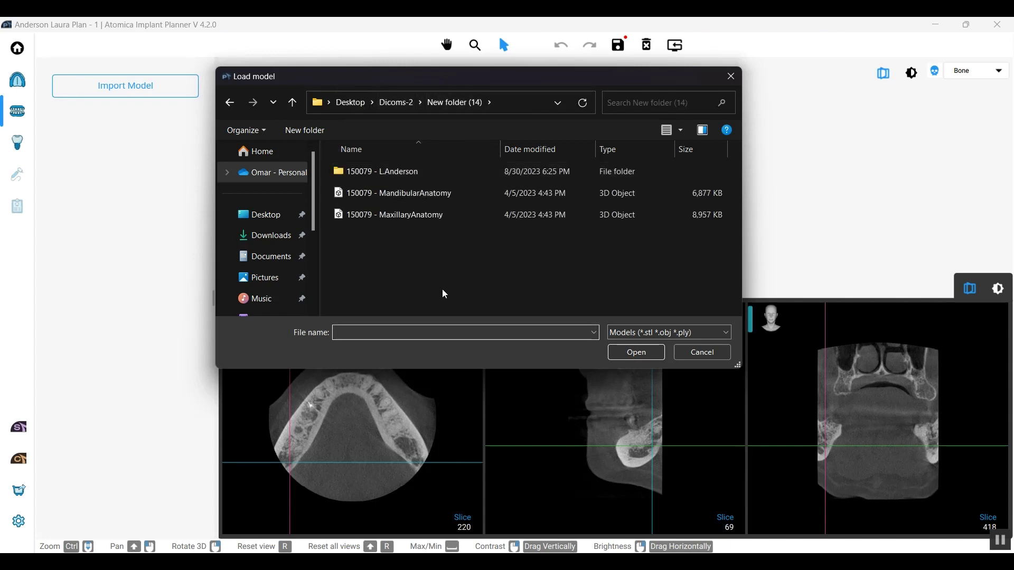
{"action": "left_click", "coordinate": [454, 197]}
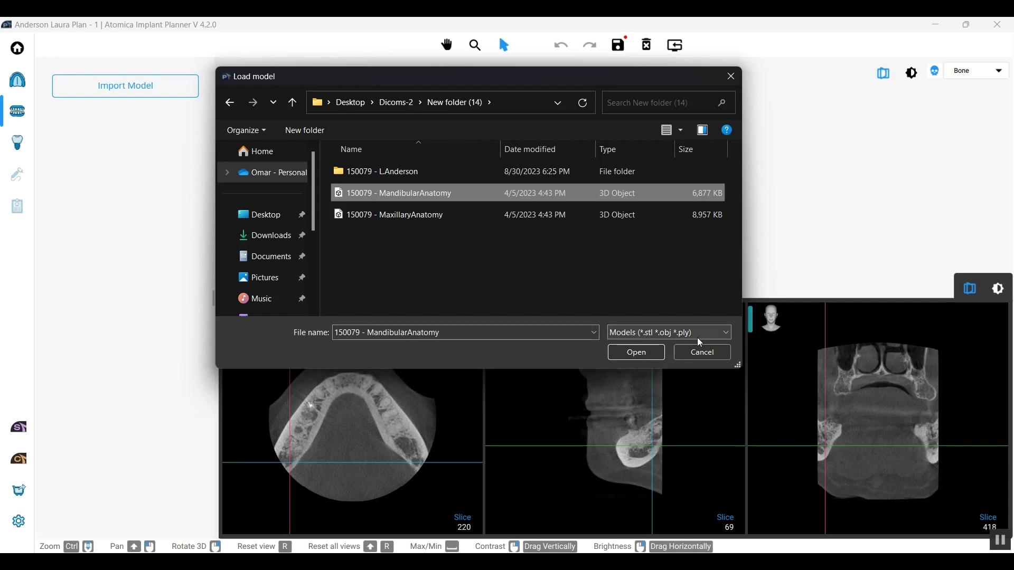
{"action": "left_click", "coordinate": [629, 289]}
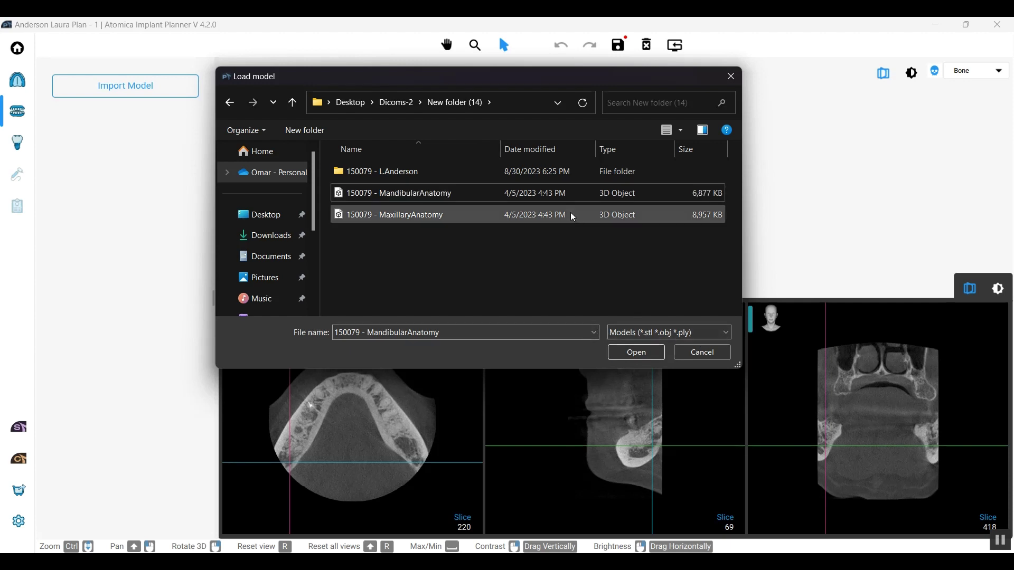
{"action": "left_click", "coordinate": [641, 354]}
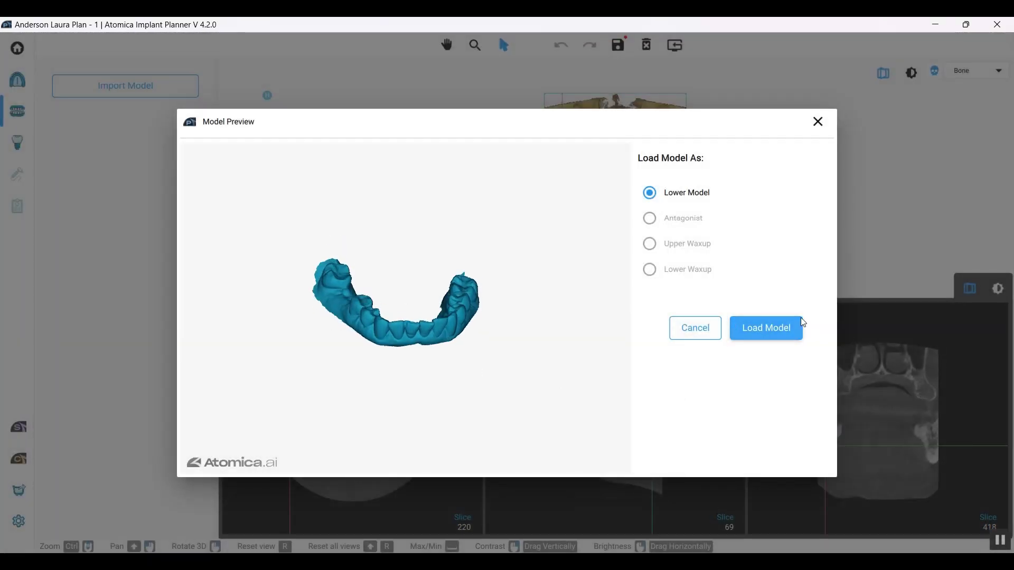
{"action": "left_click", "coordinate": [767, 320]}
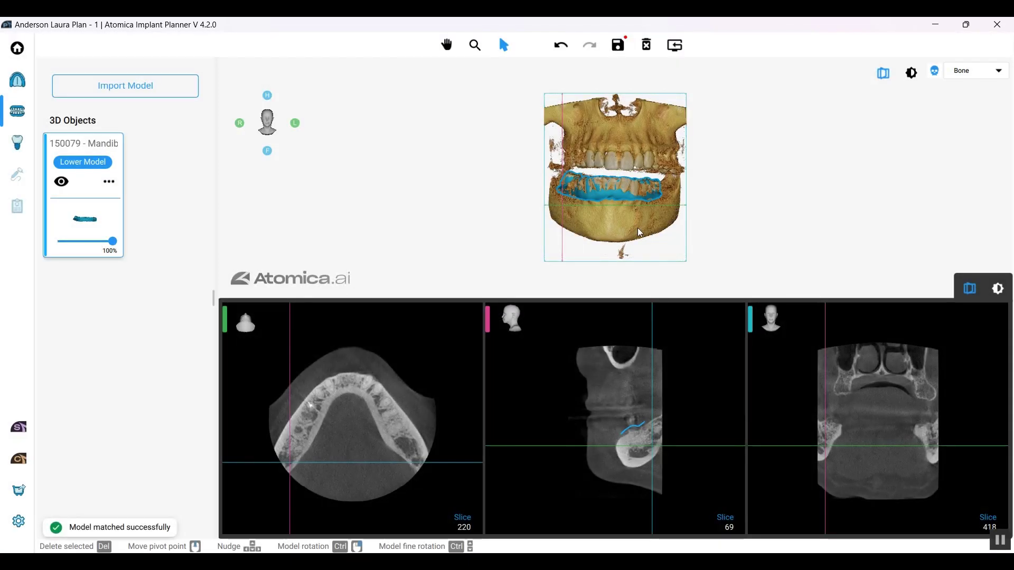
{"action": "mouse_move", "coordinate": [638, 227]}
{"action": "left_mouse_down"}
{"action": "mouse_move", "coordinate": [600, 223]}
{"action": "mouse_move", "coordinate": [691, 222]}
{"action": "mouse_move", "coordinate": [584, 270]}
{"action": "mouse_move", "coordinate": [638, 225]}
{"action": "left_mouse_up"}
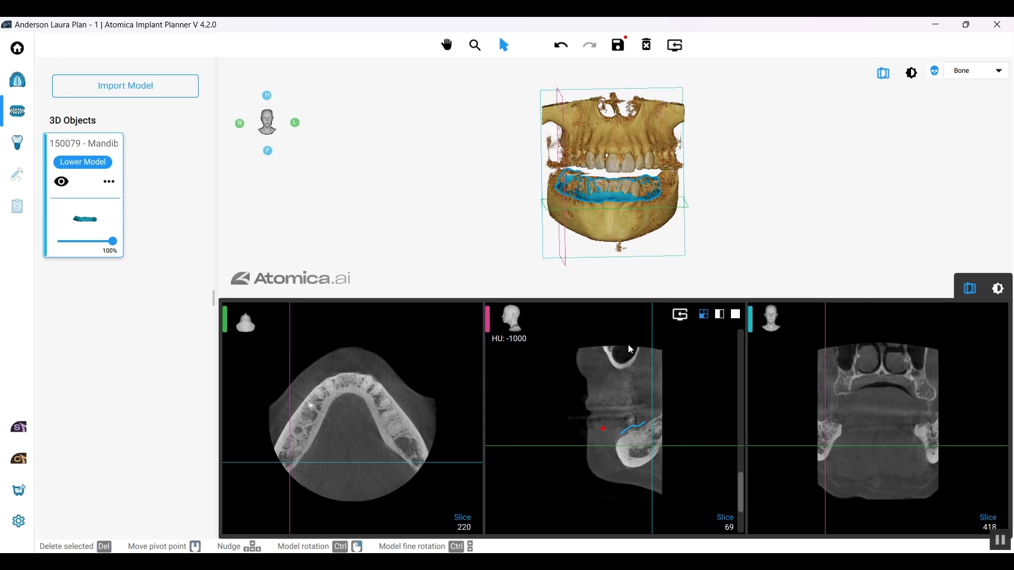
{"action": "left_click_drag", "start_coordinate": [743, 486], "coordinate": [754, 404]}
{"action": "double_click", "coordinate": [715, 430]}
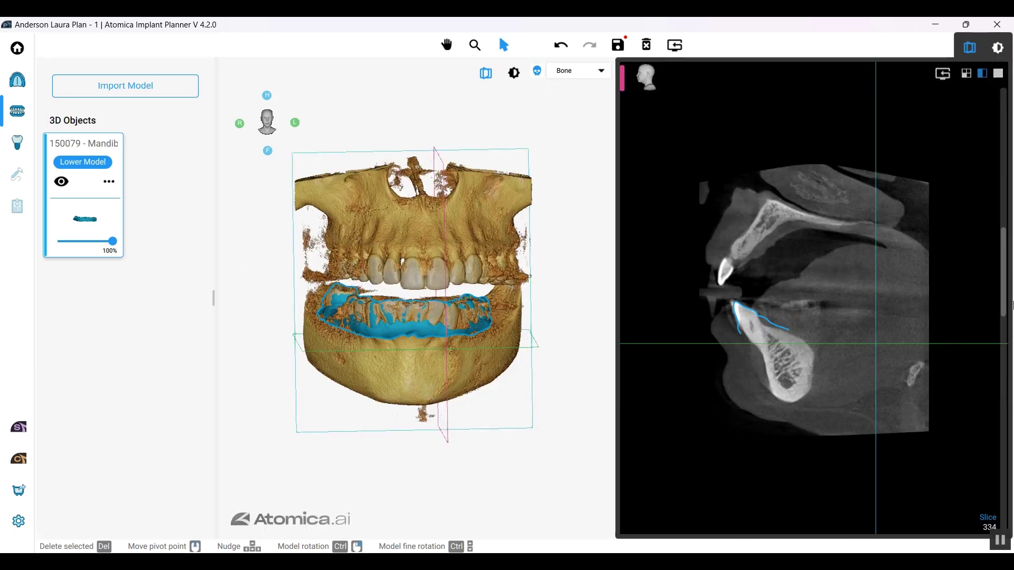
{"action": "scroll", "coordinate": [1006, 356], "scroll_direction": "down", "scroll_amount": 2}
{"action": "mouse_move", "coordinate": [1011, 357]}
{"action": "left_mouse_down"}
{"action": "mouse_move", "coordinate": [1008, 421]}
{"action": "mouse_move", "coordinate": [1010, 358]}
{"action": "left_mouse_up"}
{"action": "double_click", "coordinate": [924, 433]}
{"action": "double_click", "coordinate": [501, 451]}
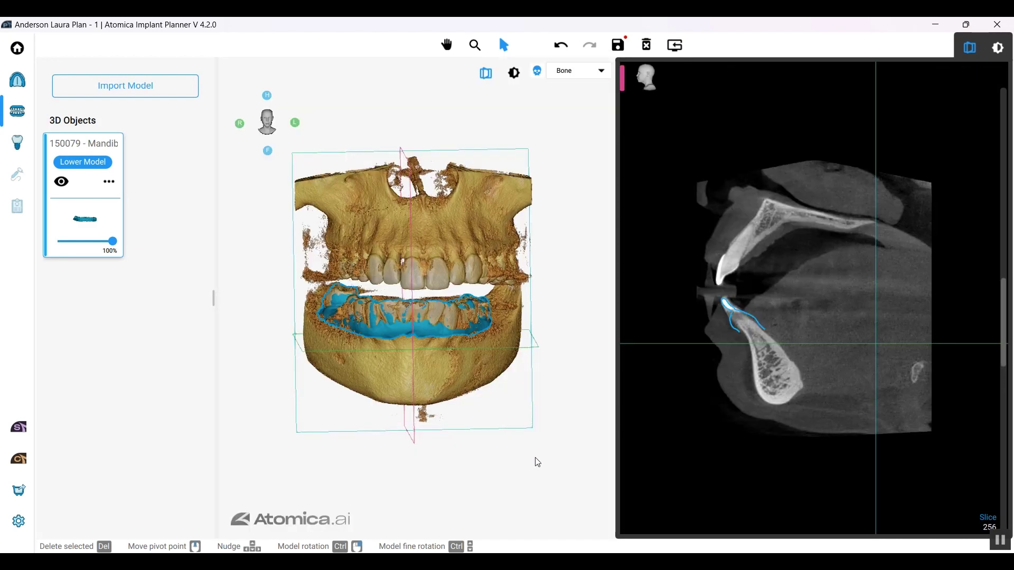
{"action": "double_click", "coordinate": [717, 446]}
{"action": "double_click", "coordinate": [422, 445]}
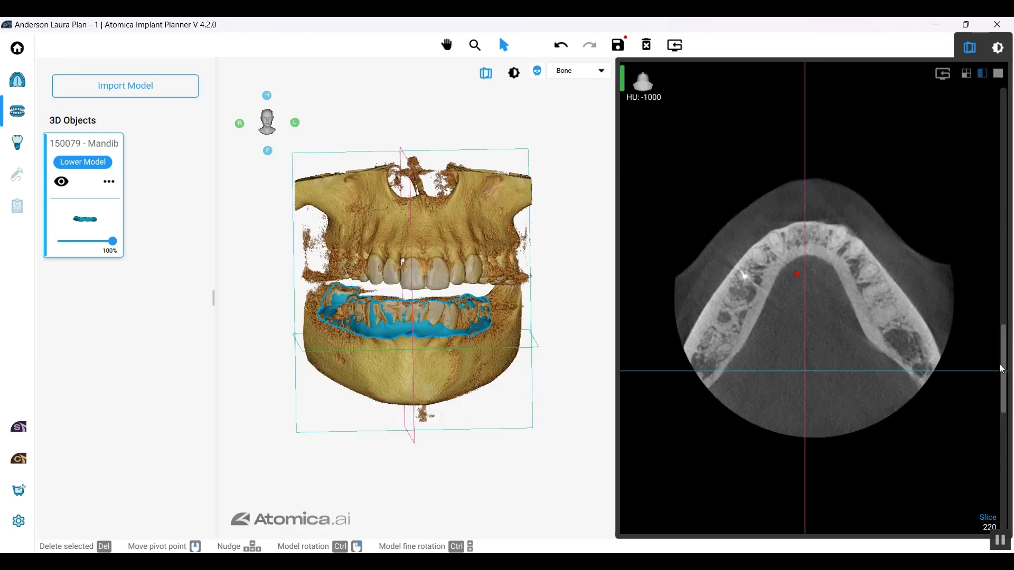
{"action": "mouse_move", "coordinate": [1003, 338]}
{"action": "left_mouse_down"}
{"action": "mouse_move", "coordinate": [1007, 313]}
{"action": "mouse_move", "coordinate": [1008, 332]}
{"action": "left_mouse_up"}
{"action": "double_click", "coordinate": [801, 382]}
{"action": "double_click", "coordinate": [714, 419]}
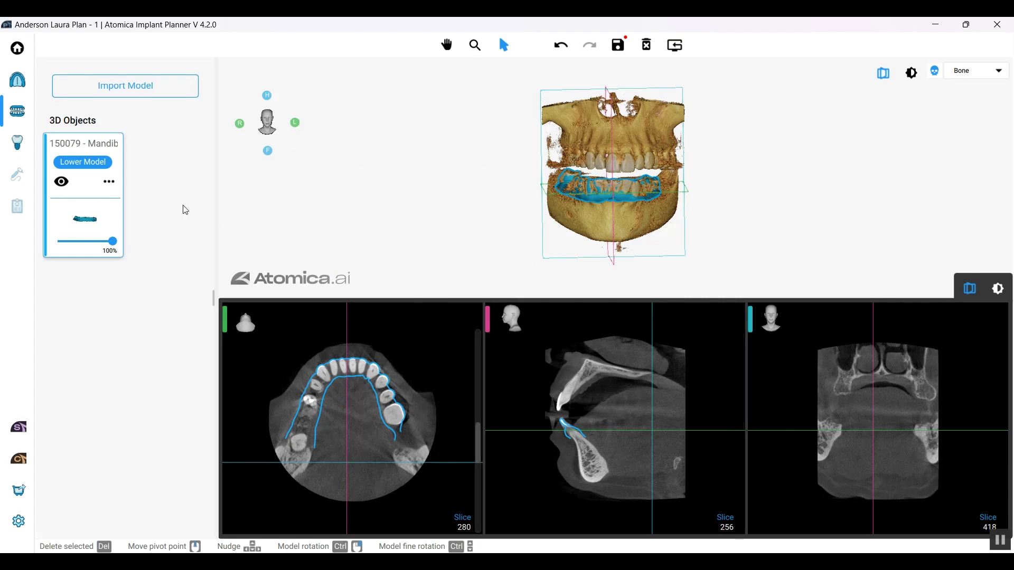
Step: Try rematching the lower model, then leave without applying changes
{"action": "left_click", "coordinate": [110, 189]}
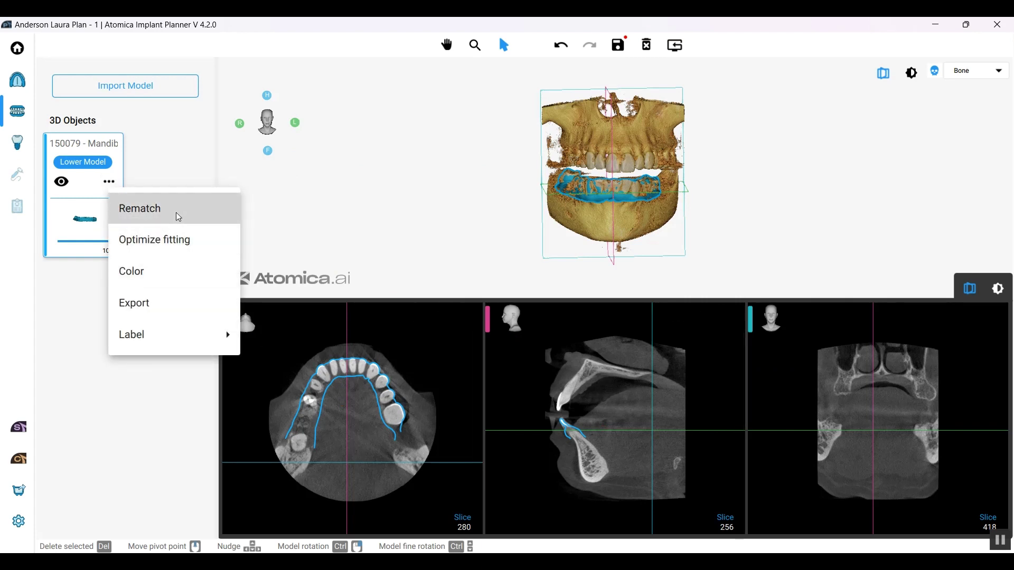
{"action": "left_click", "coordinate": [176, 214]}
{"action": "left_click_drag", "start_coordinate": [261, 299], "coordinate": [279, 317]}
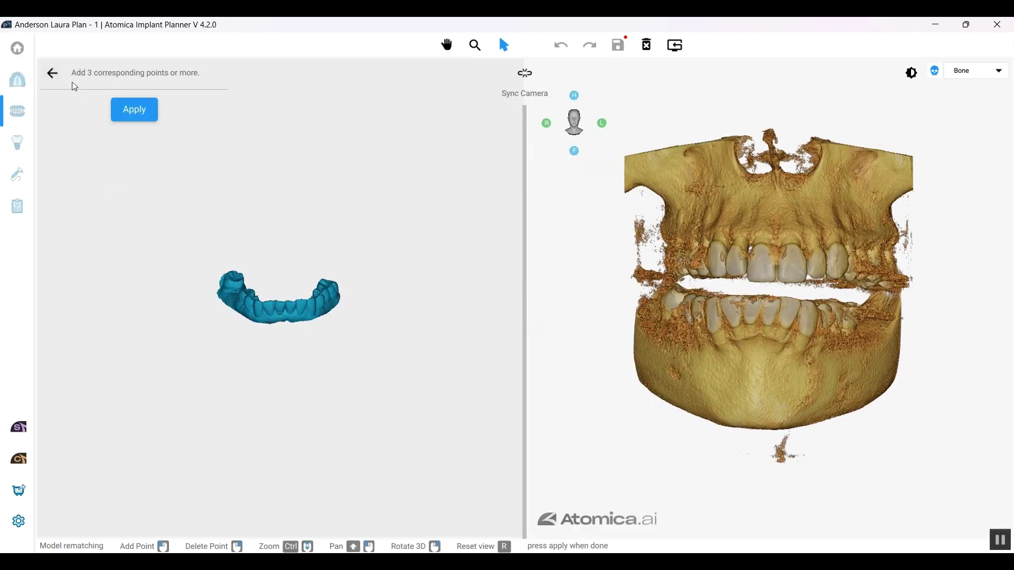
{"action": "left_click", "coordinate": [58, 74]}
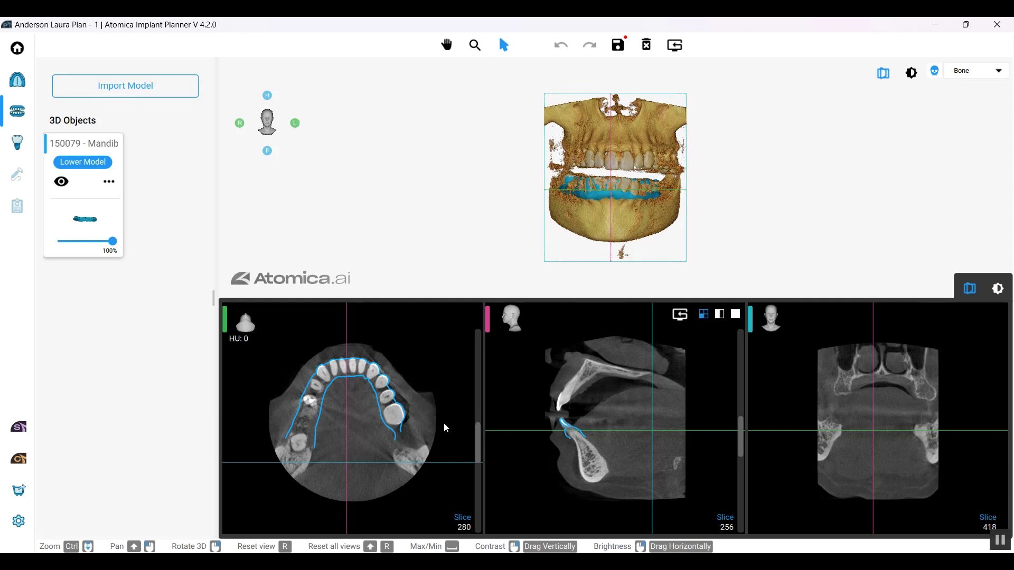
Step: Nudge the lower model in the sagittal view and run Optimize fitting
{"action": "scroll", "coordinate": [671, 423], "scroll_direction": "down", "scroll_amount": 2}
{"action": "left_click_drag", "start_coordinate": [743, 426], "coordinate": [743, 414]}
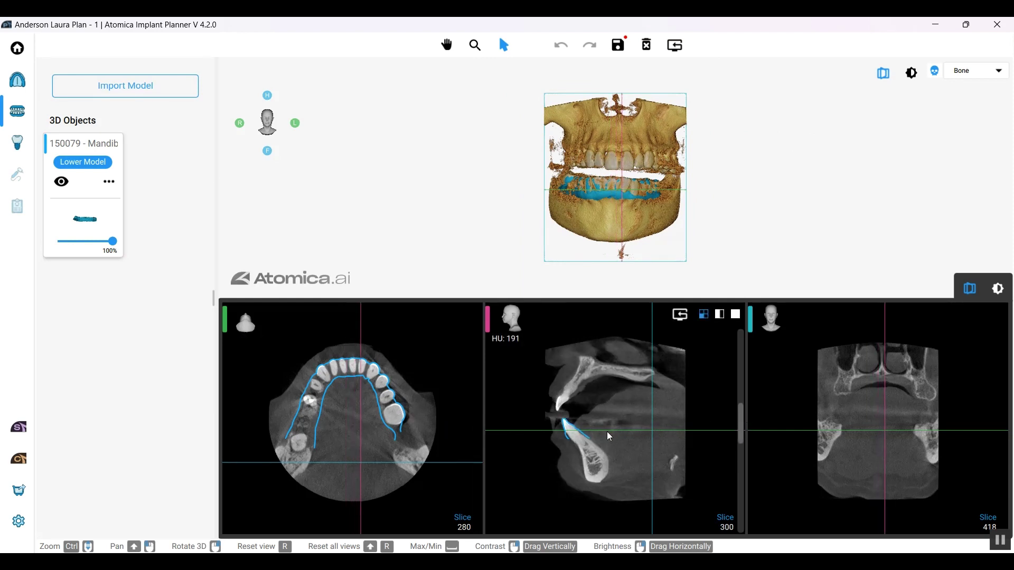
{"action": "left_click", "coordinate": [578, 430]}
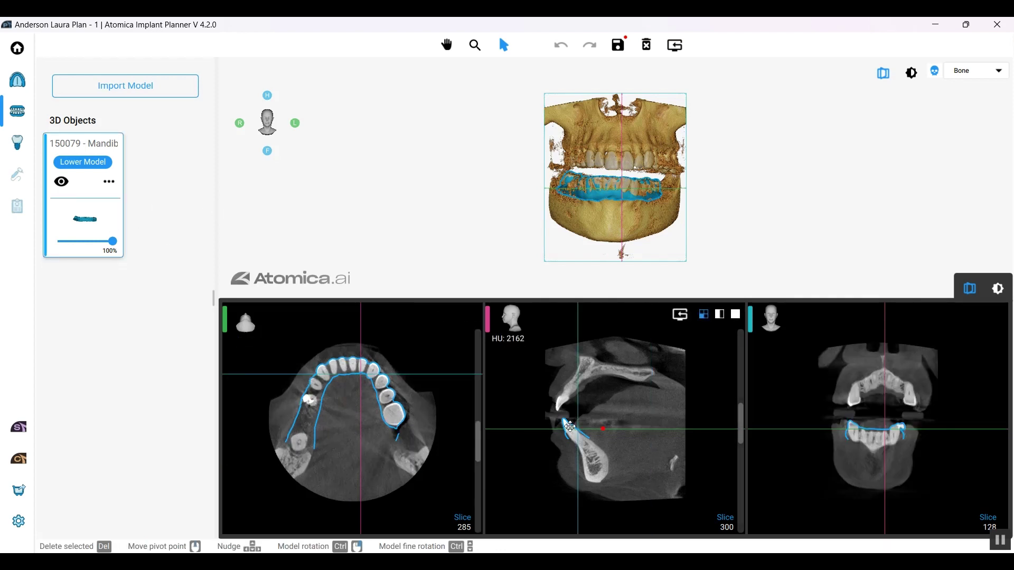
{"action": "left_click_drag", "start_coordinate": [571, 426], "coordinate": [568, 427]}
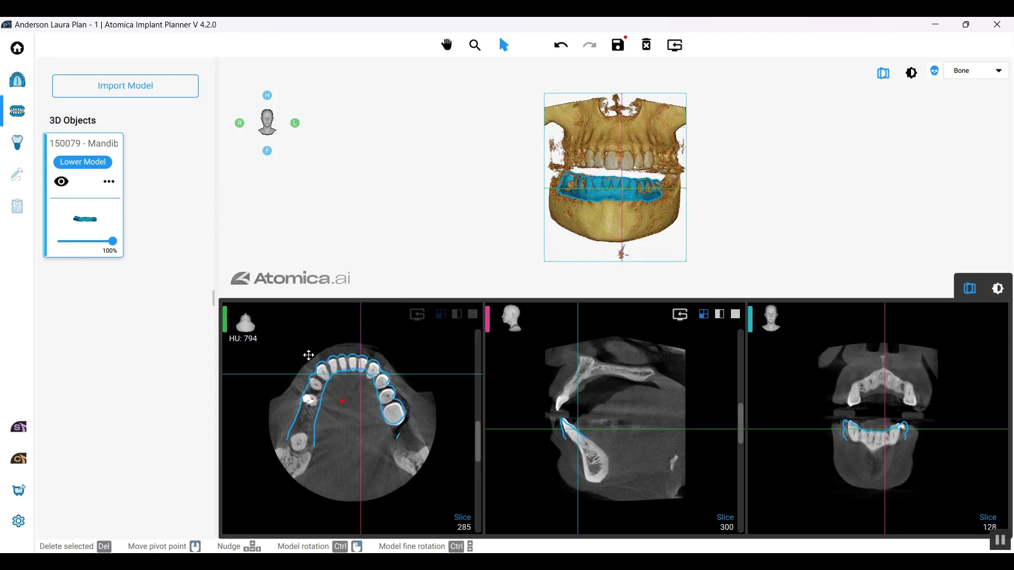
{"action": "left_click", "coordinate": [109, 181]}
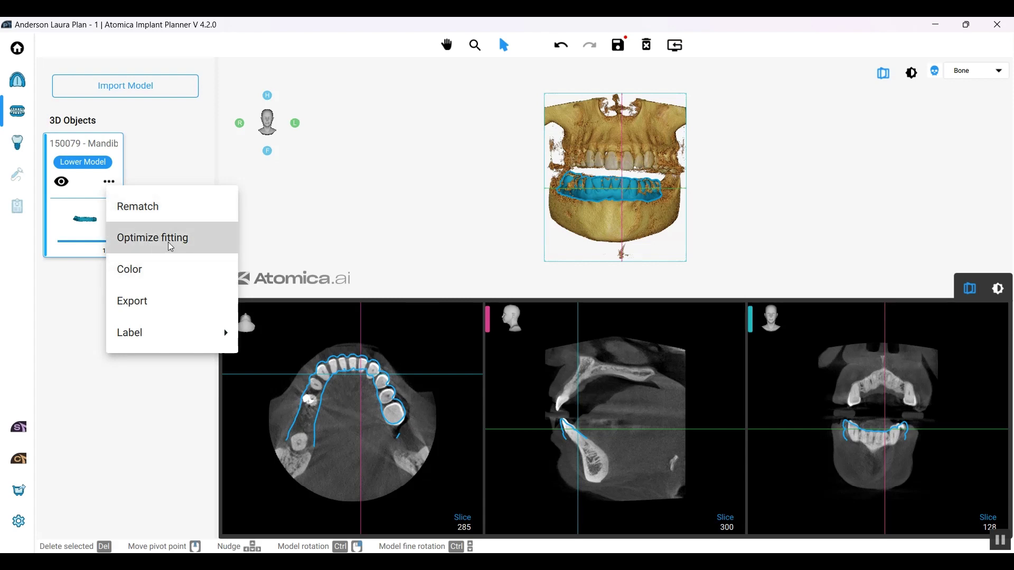
{"action": "left_click", "coordinate": [170, 244]}
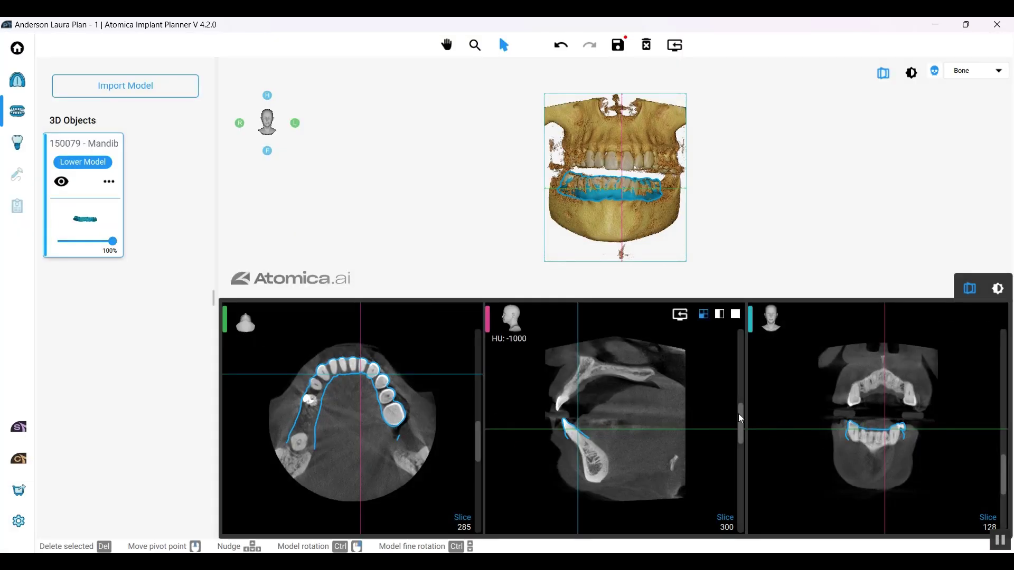
{"action": "mouse_move", "coordinate": [741, 418]}
{"action": "left_mouse_down"}
{"action": "mouse_move", "coordinate": [744, 376]}
{"action": "mouse_move", "coordinate": [742, 422]}
{"action": "left_mouse_up"}
Step: Load MaxillaryAnatomy as the antagonist, relatively matched to MandibularAnatomy
{"action": "left_click", "coordinate": [148, 83]}
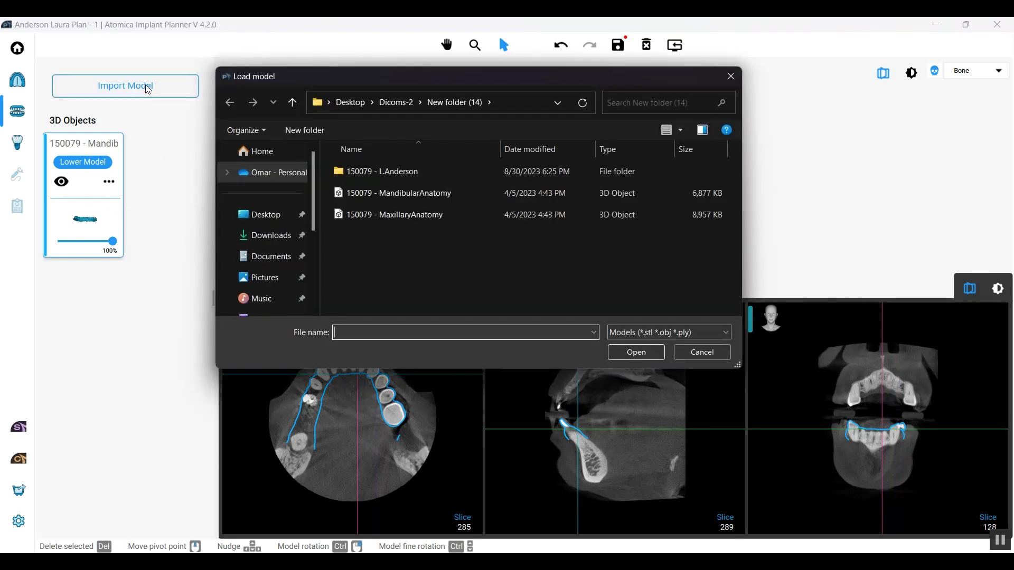
{"action": "left_click", "coordinate": [445, 213]}
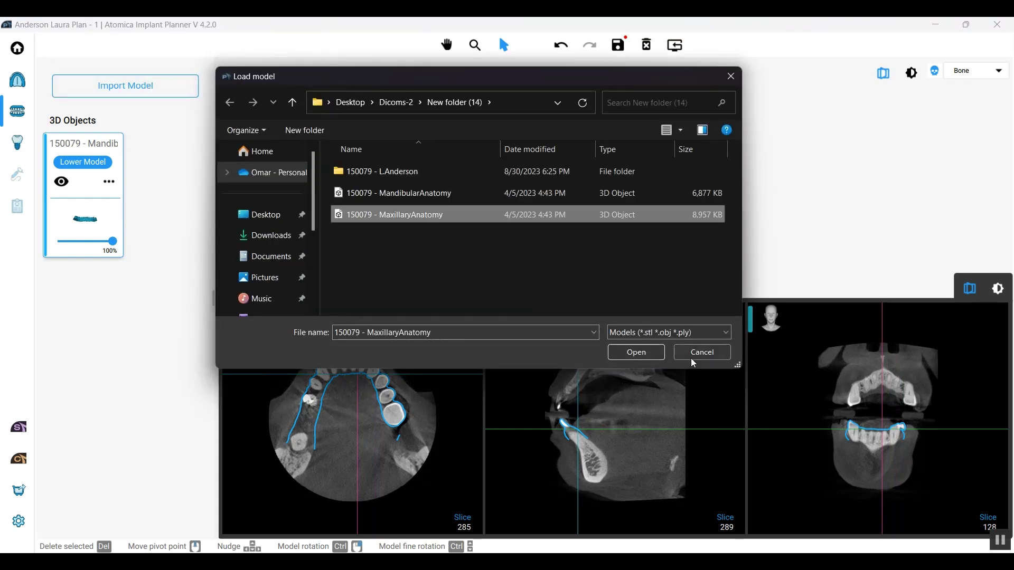
{"action": "left_click", "coordinate": [623, 353]}
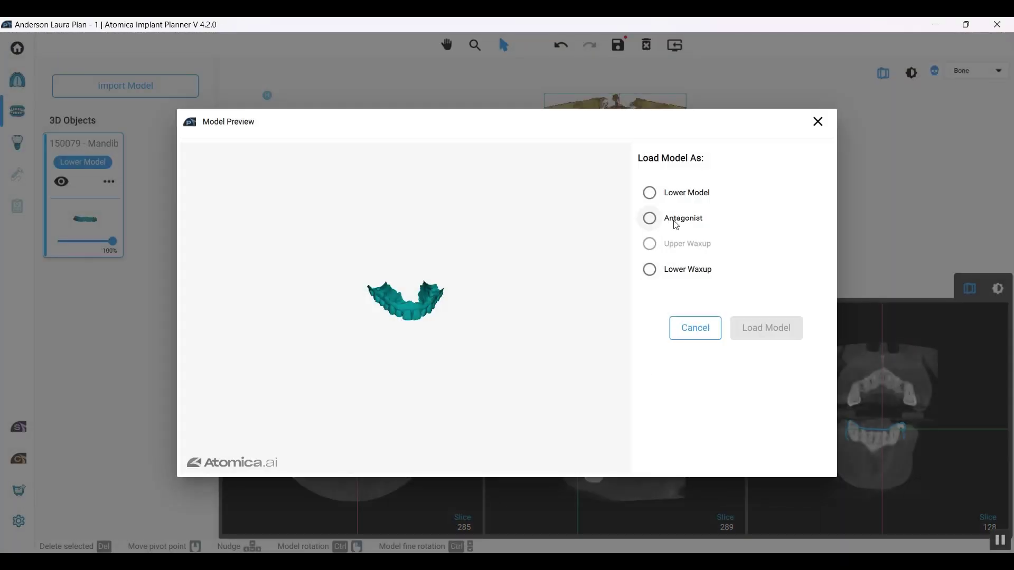
{"action": "left_click", "coordinate": [677, 221]}
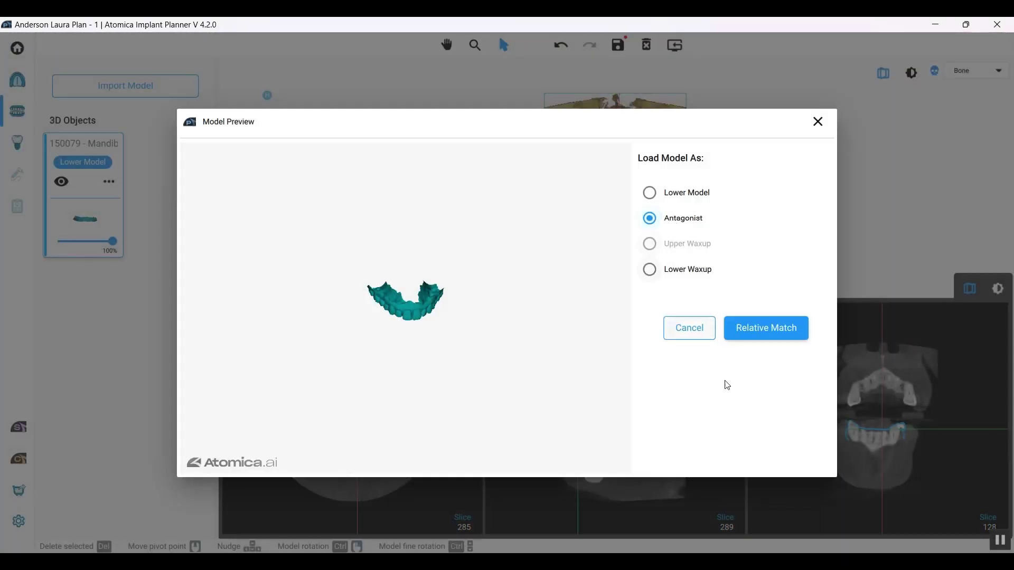
{"action": "left_click", "coordinate": [774, 328]}
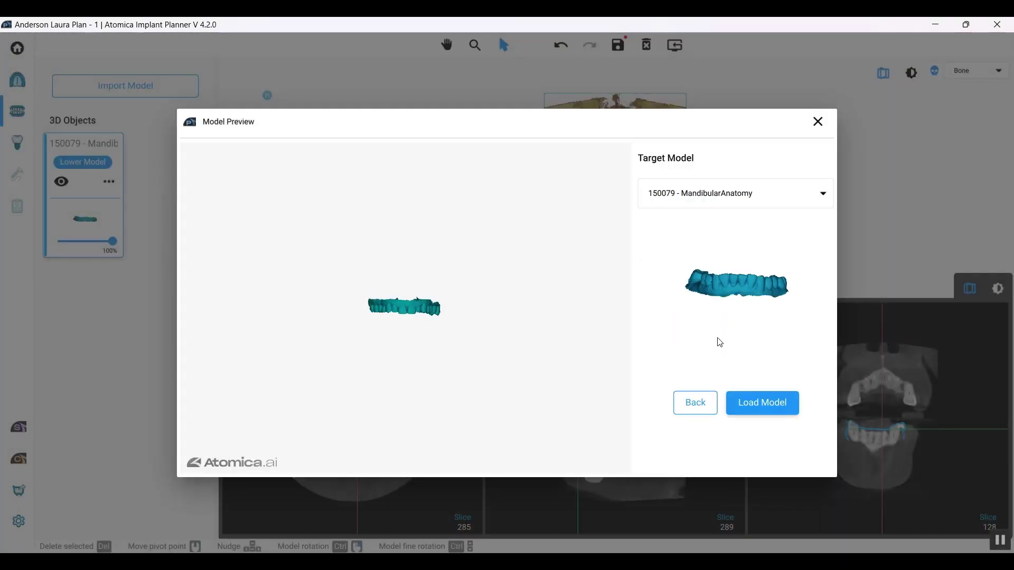
{"action": "left_click", "coordinate": [780, 414]}
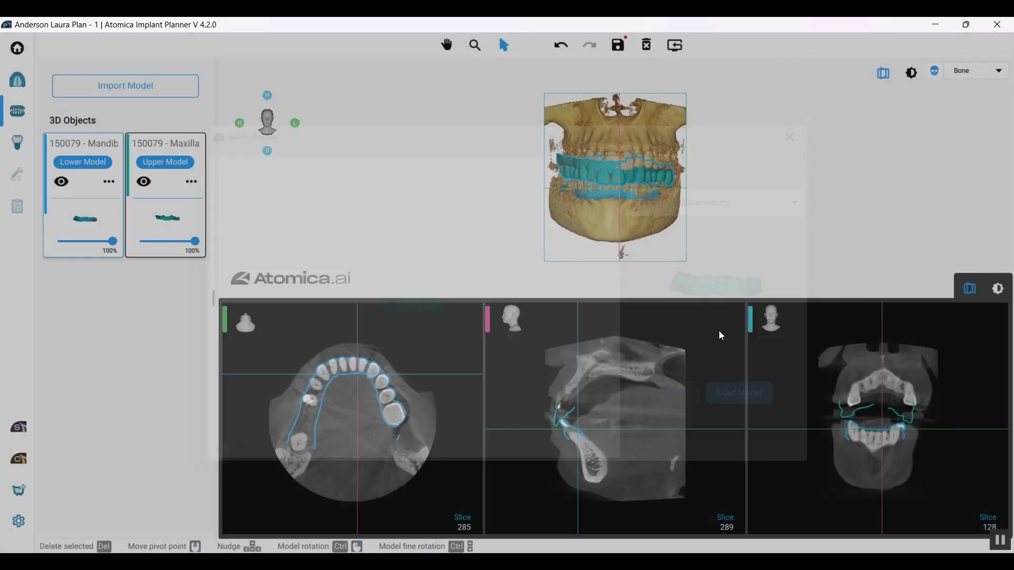
{"action": "left_click_drag", "start_coordinate": [620, 193], "coordinate": [596, 172]}
{"action": "left_click_drag", "start_coordinate": [499, 249], "coordinate": [308, 214]}
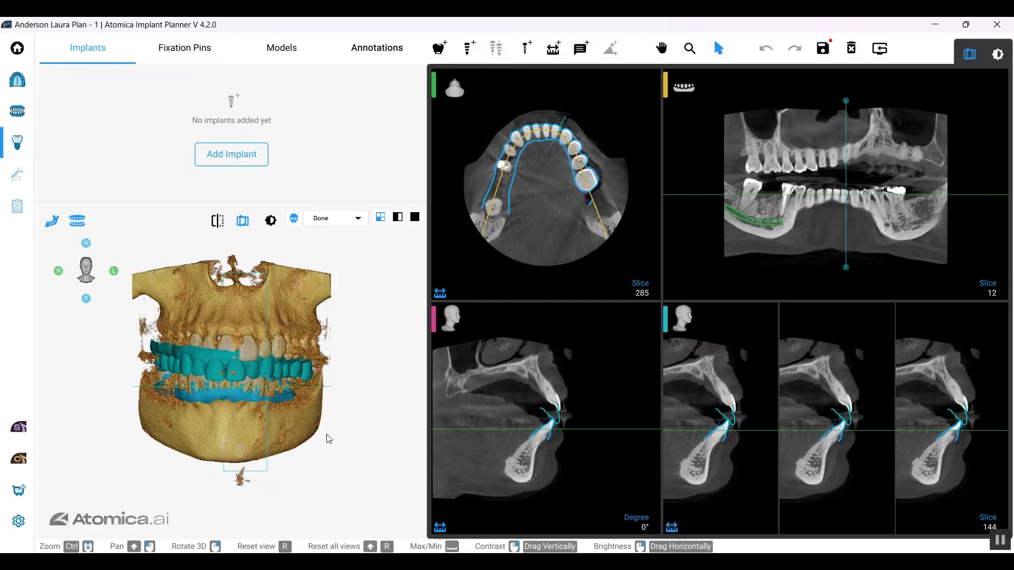
Step: Collapse the side panel and make the 3D view fill the window
{"action": "left_click_drag", "start_coordinate": [325, 440], "coordinate": [271, 399]}
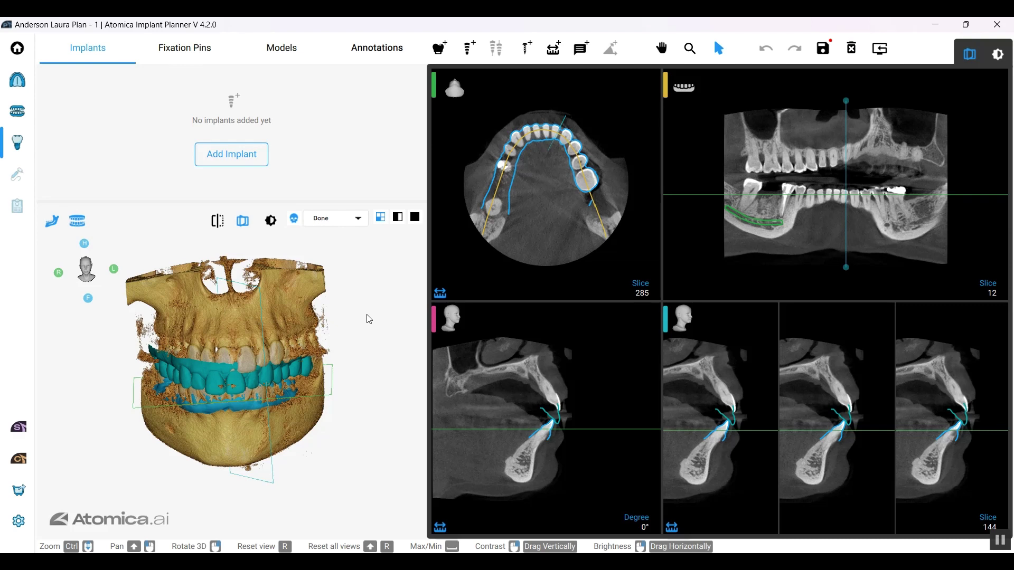
{"action": "key", "text": "space"}
{"action": "key", "text": "space"}
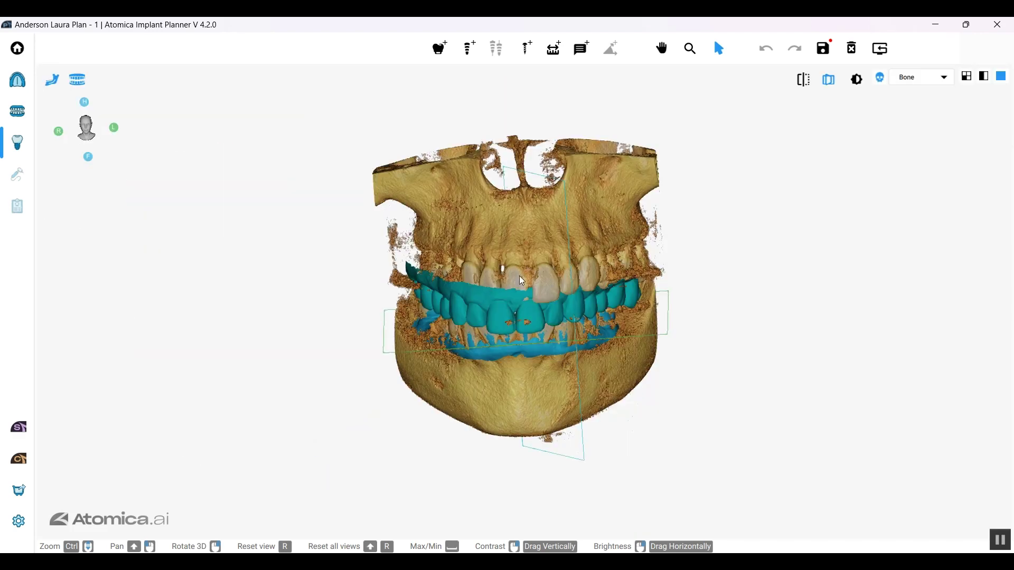
{"action": "key", "text": "r"}
Step: Hide the bone volume and the maxillary model, then look down onto the lower arch
{"action": "left_click", "coordinate": [880, 78]}
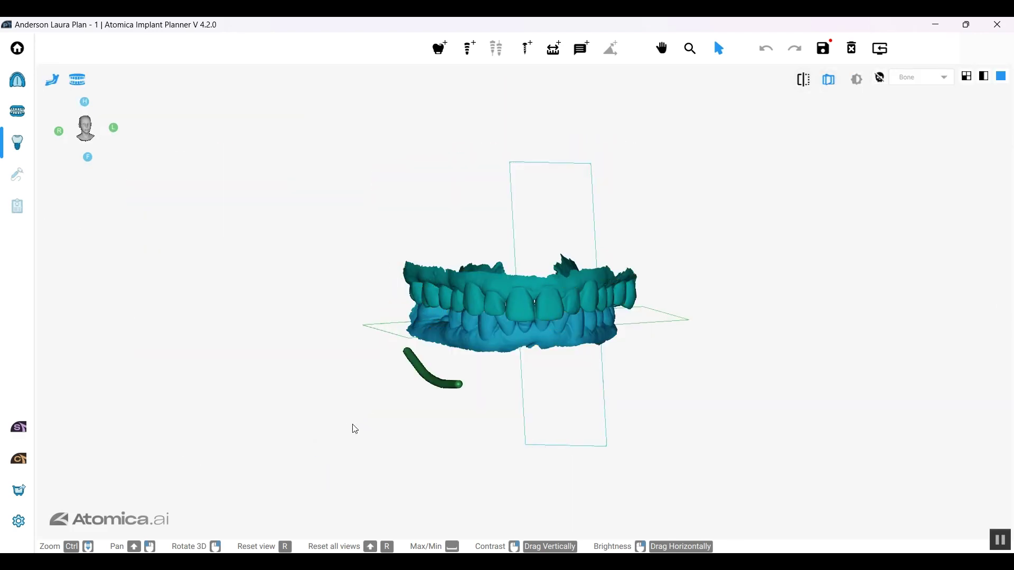
{"action": "left_click", "coordinate": [89, 82]}
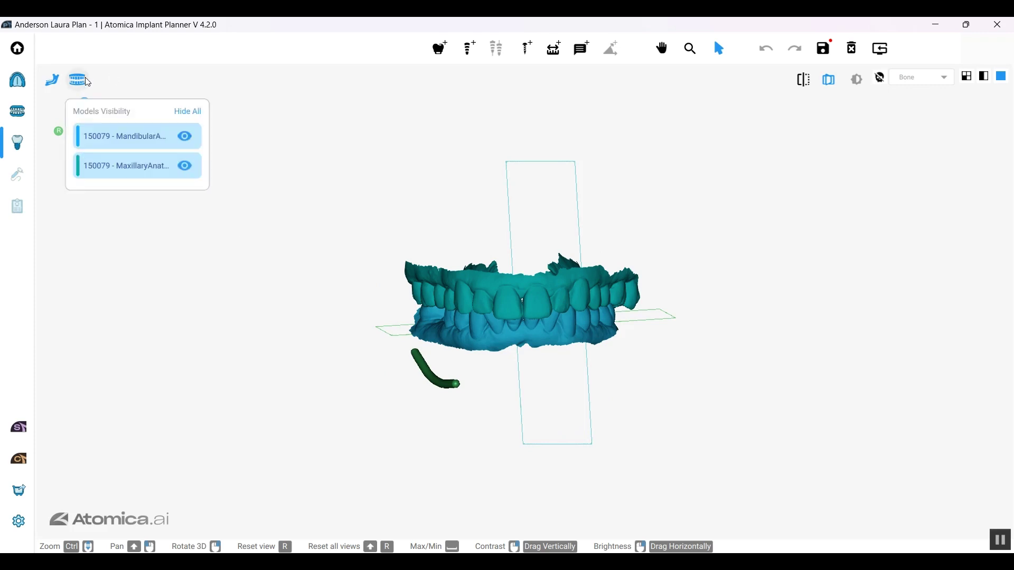
{"action": "left_click", "coordinate": [185, 167]}
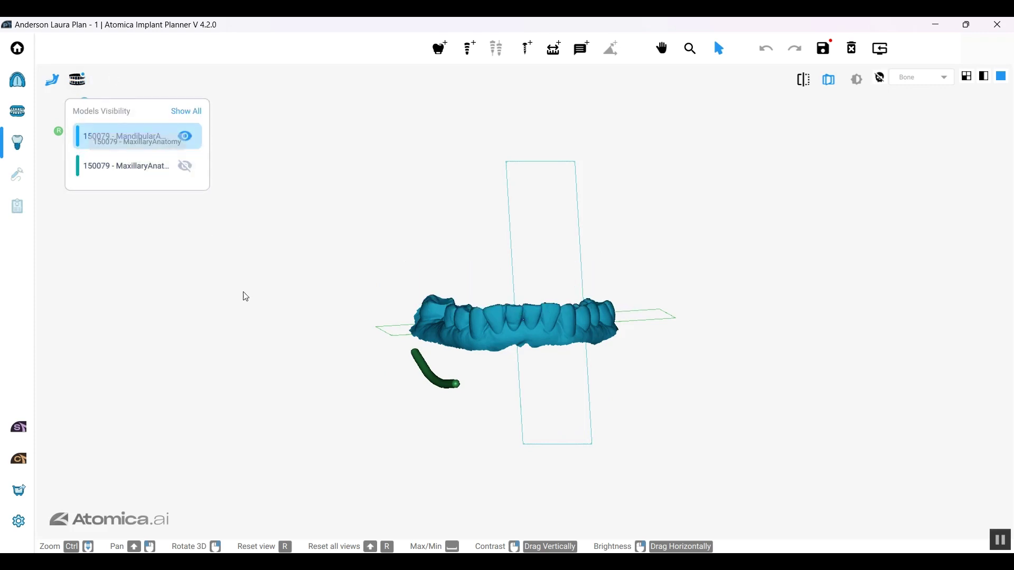
{"action": "left_click_drag", "start_coordinate": [485, 358], "coordinate": [505, 390]}
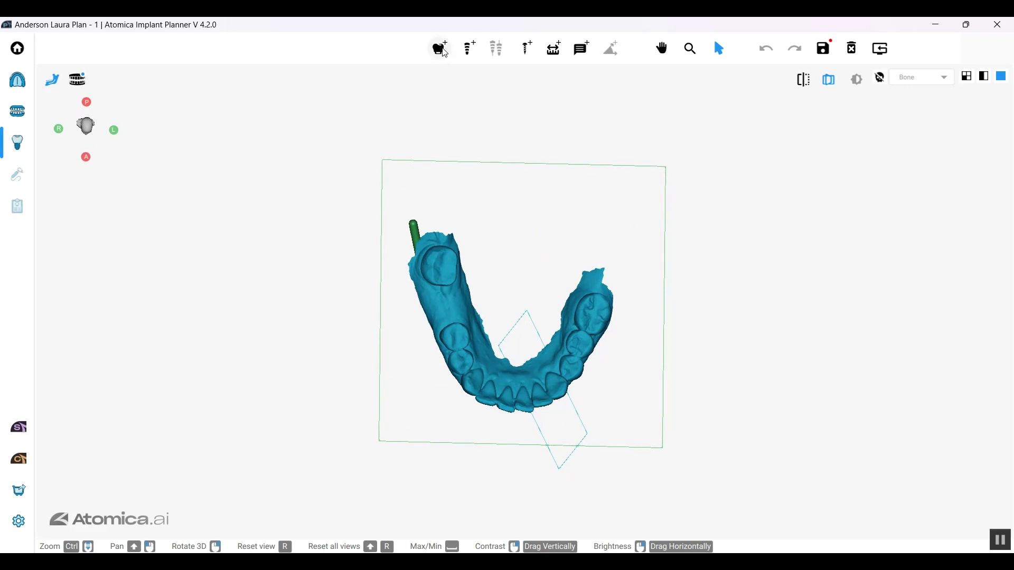
Step: Place virtual tooth 30 on the lower arch, then rotate and nudge it into position
{"action": "left_click", "coordinate": [441, 49]}
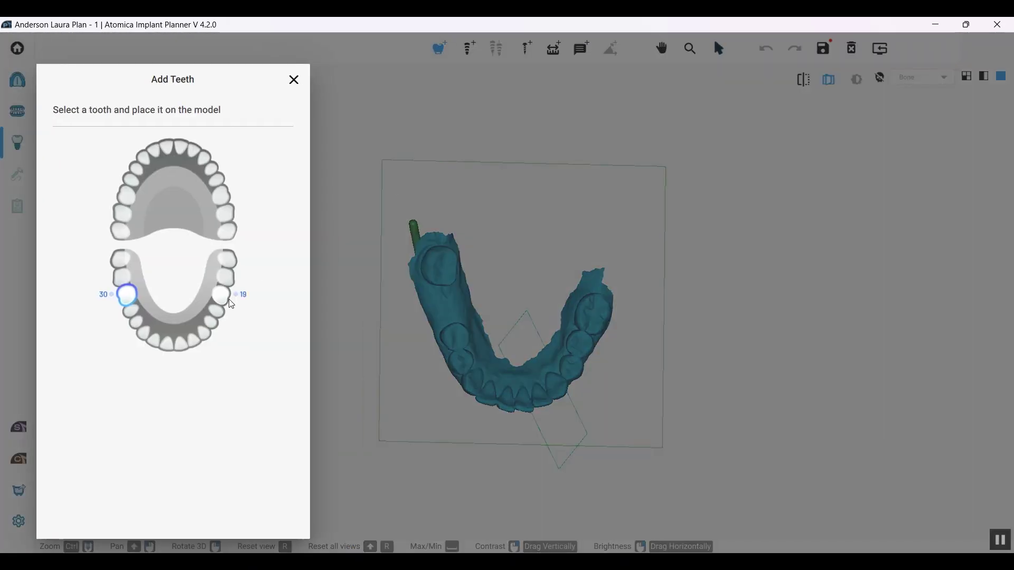
{"action": "left_click", "coordinate": [134, 302]}
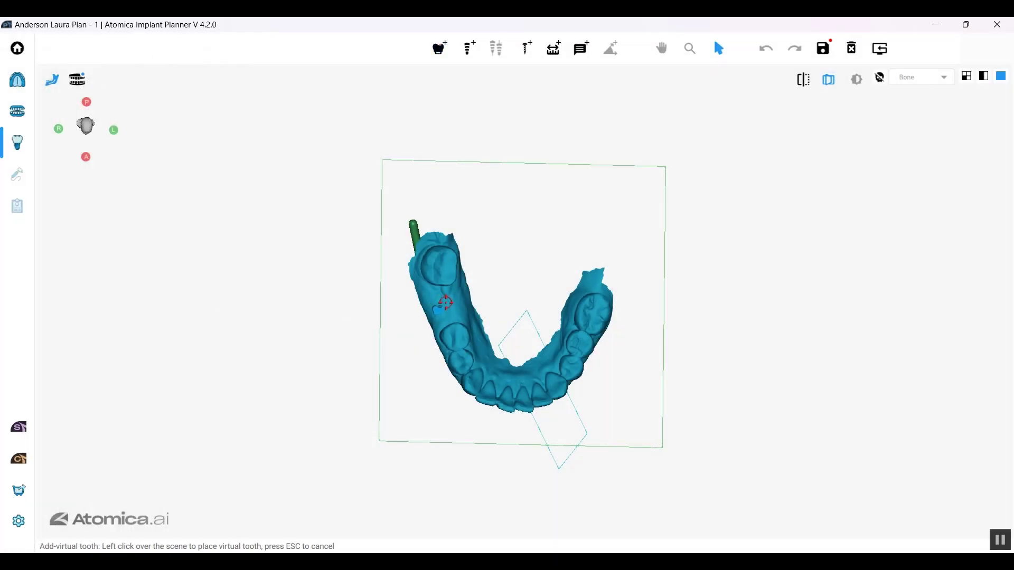
{"action": "left_click", "coordinate": [445, 304]}
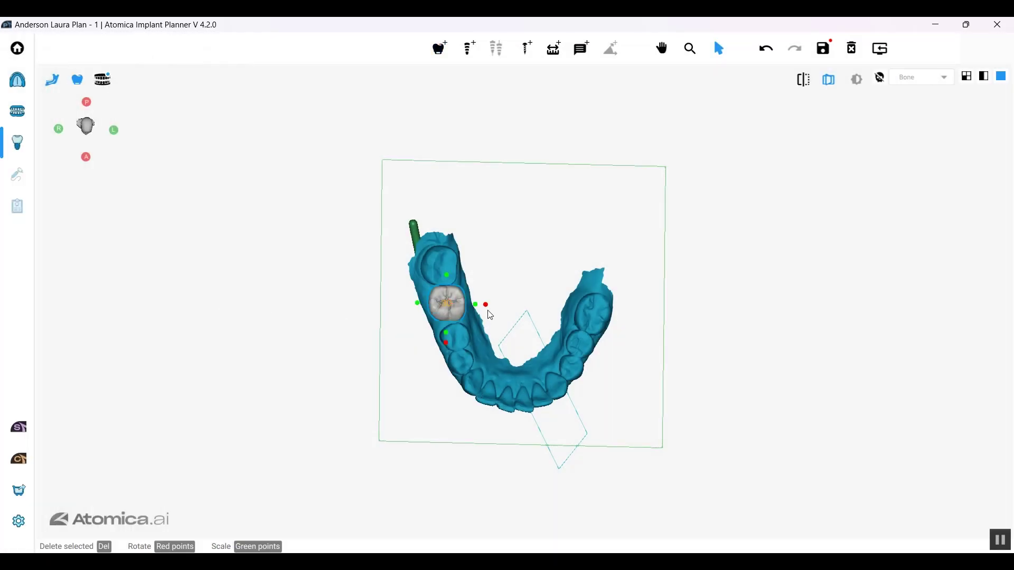
{"action": "left_click_drag", "start_coordinate": [487, 306], "coordinate": [446, 310]}
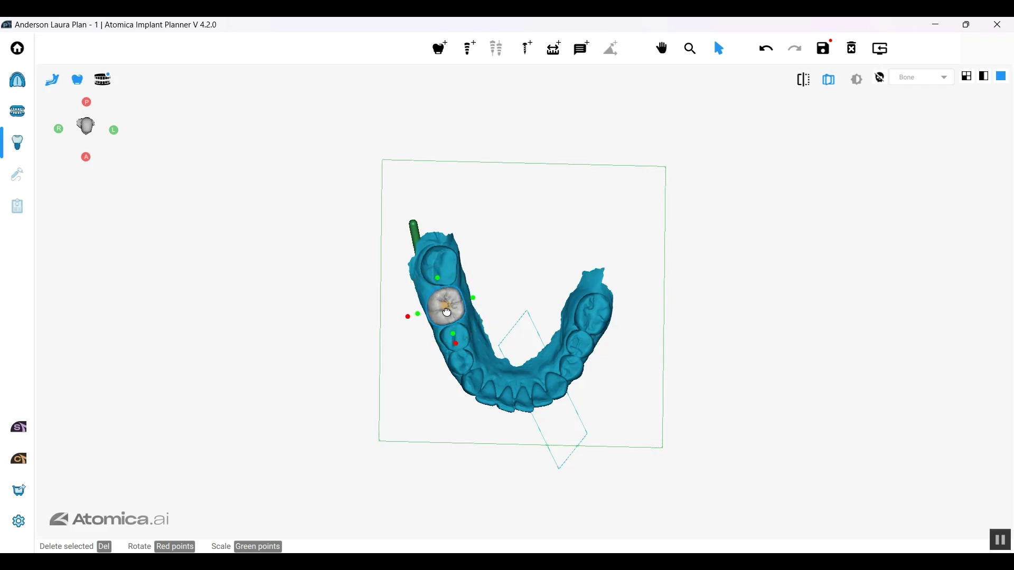
{"action": "left_click_drag", "start_coordinate": [497, 425], "coordinate": [433, 416]}
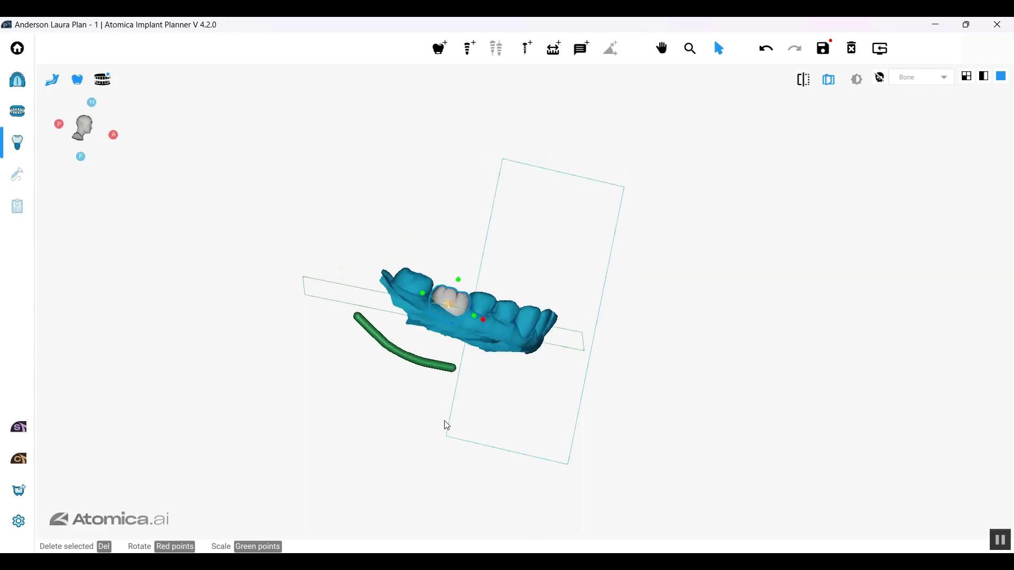
{"action": "left_click_drag", "start_coordinate": [447, 426], "coordinate": [434, 366]}
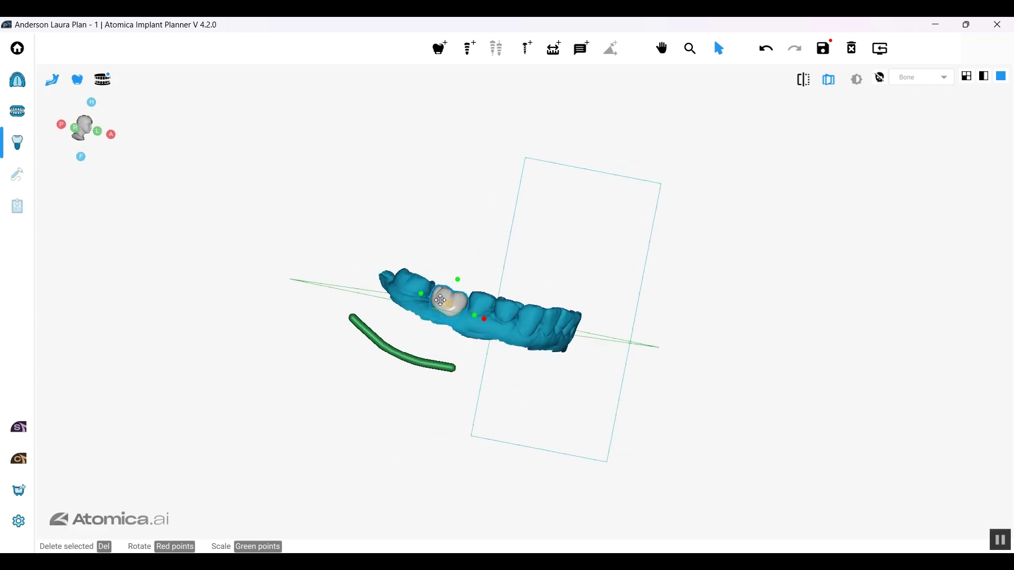
{"action": "left_click_drag", "start_coordinate": [441, 301], "coordinate": [478, 316]}
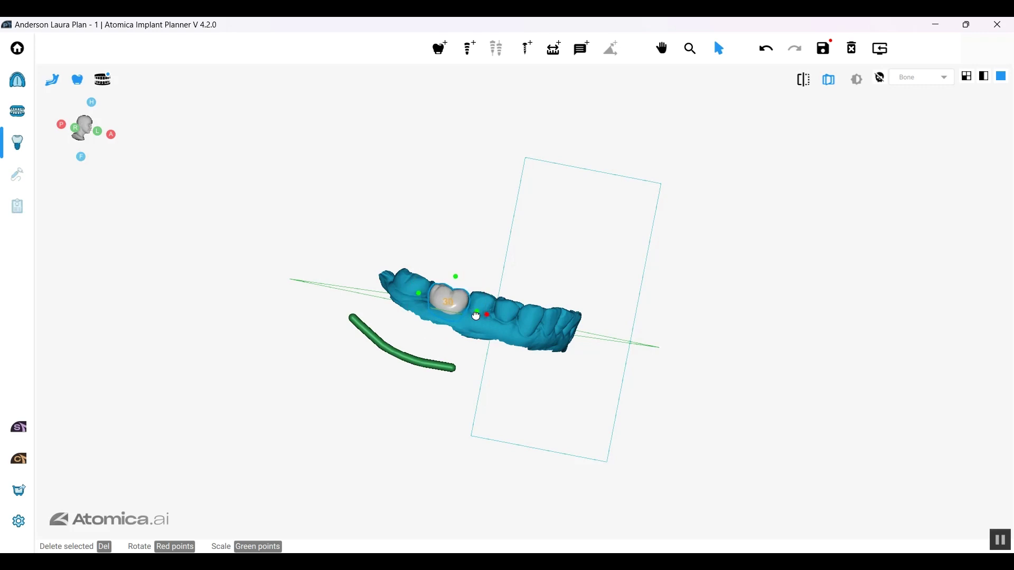
{"action": "right_click_drag", "start_coordinate": [476, 317], "coordinate": [294, 426]}
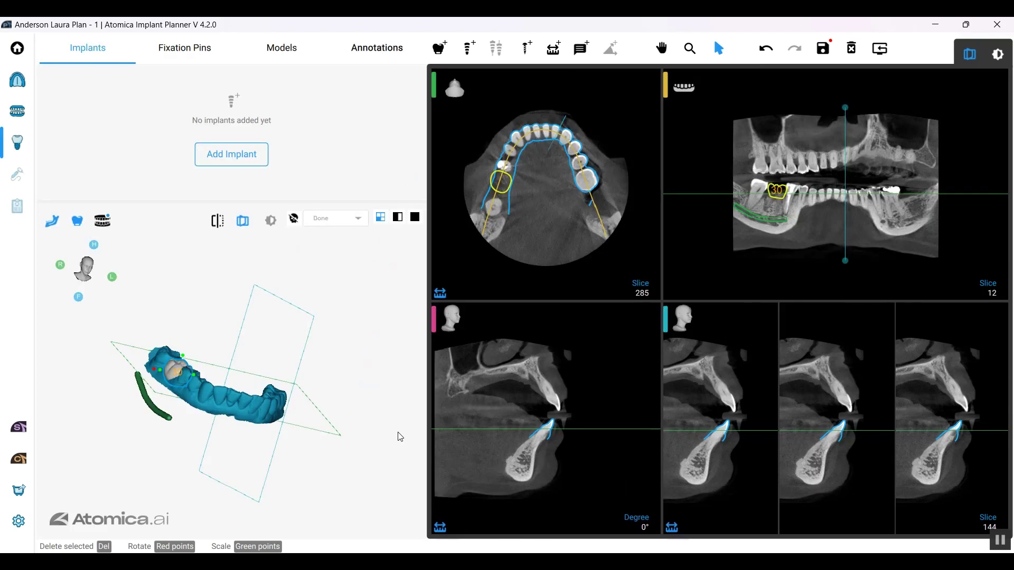
Step: Open Settings on the implant Library and scroll through manufacturer libraries such as Adin and Bicon
{"action": "left_click", "coordinate": [18, 522]}
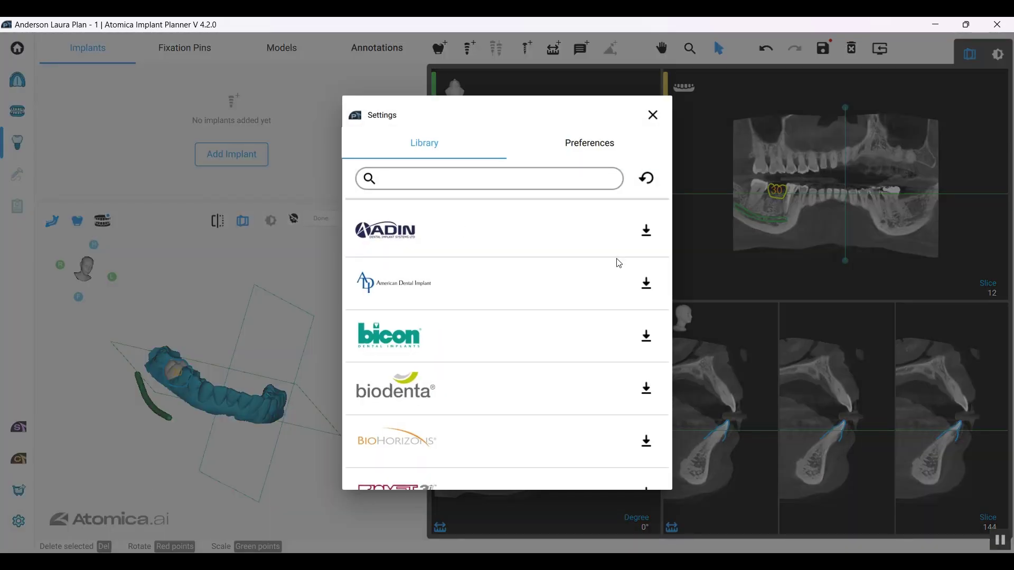
{"action": "scroll", "coordinate": [616, 269], "scroll_direction": "down", "scroll_amount": 4}
{"action": "left_click_drag", "start_coordinate": [670, 251], "coordinate": [663, 222]}
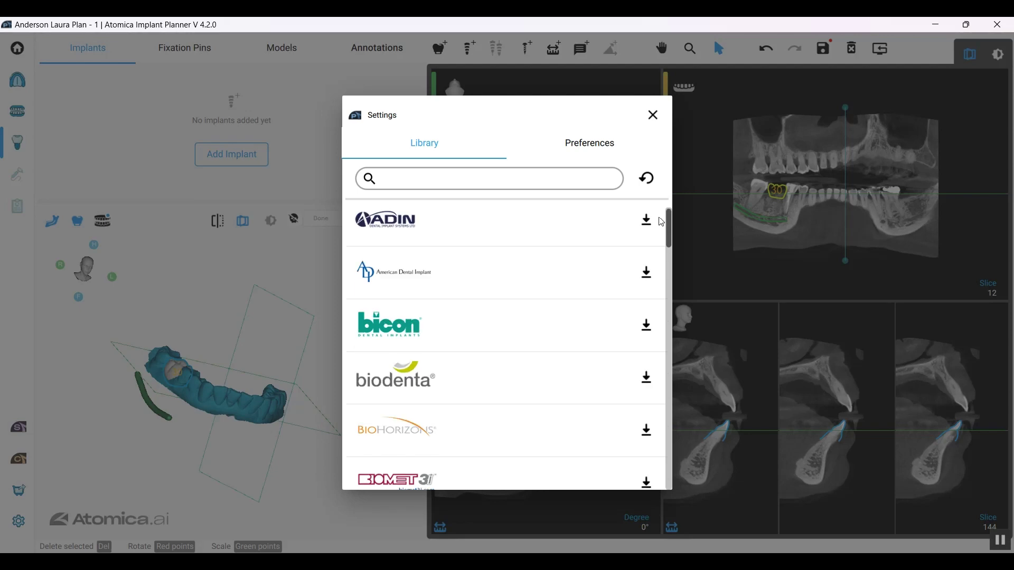
Step: Close Settings and choose the Straumann Bone Level 4.1 (RC) × 10 implant from the catalogue
{"action": "left_click", "coordinate": [654, 117]}
{"action": "left_click", "coordinate": [245, 161]}
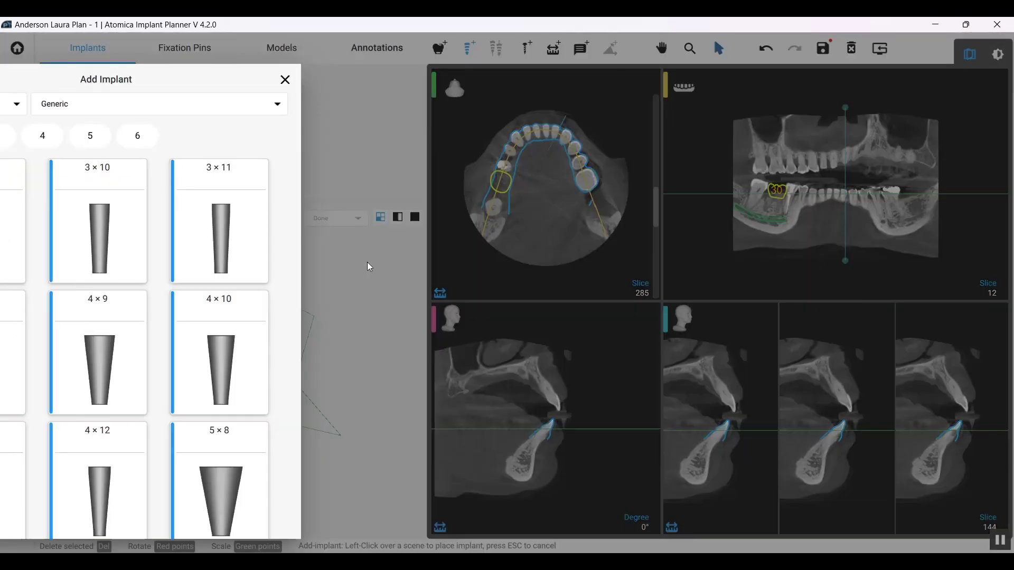
{"action": "left_click", "coordinate": [113, 105]}
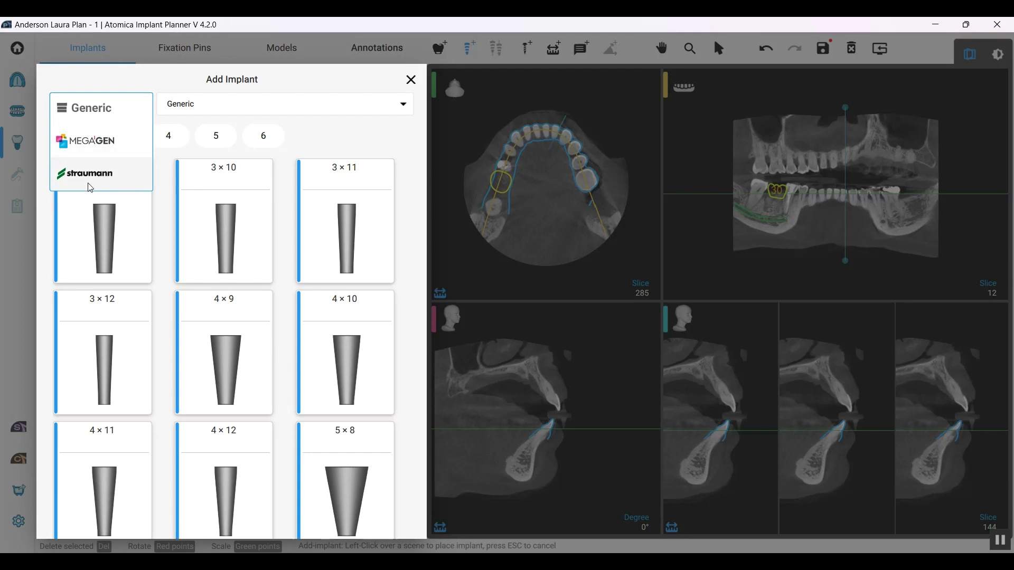
{"action": "left_click", "coordinate": [91, 179]}
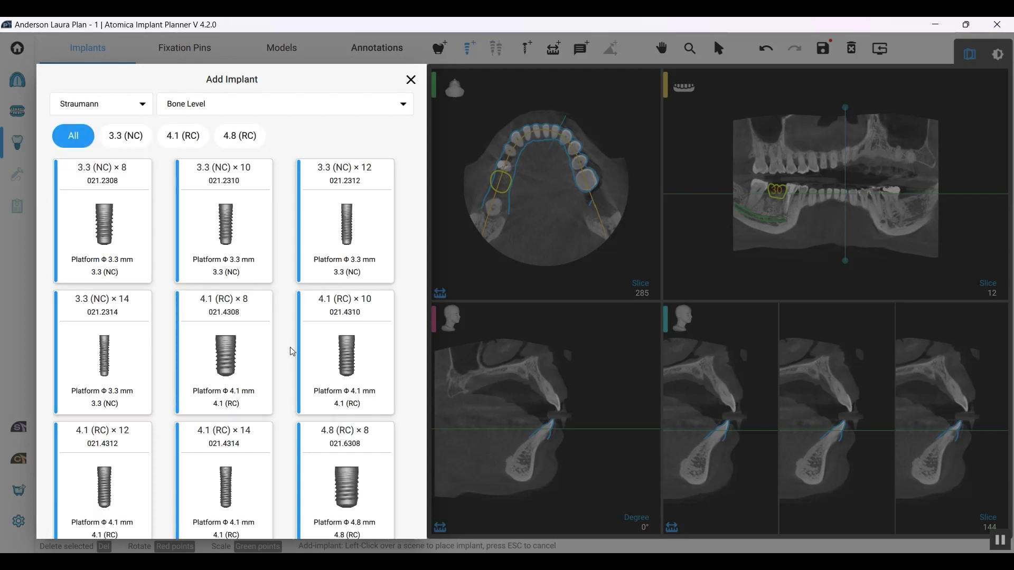
{"action": "scroll", "coordinate": [302, 361], "scroll_direction": "down", "scroll_amount": 1}
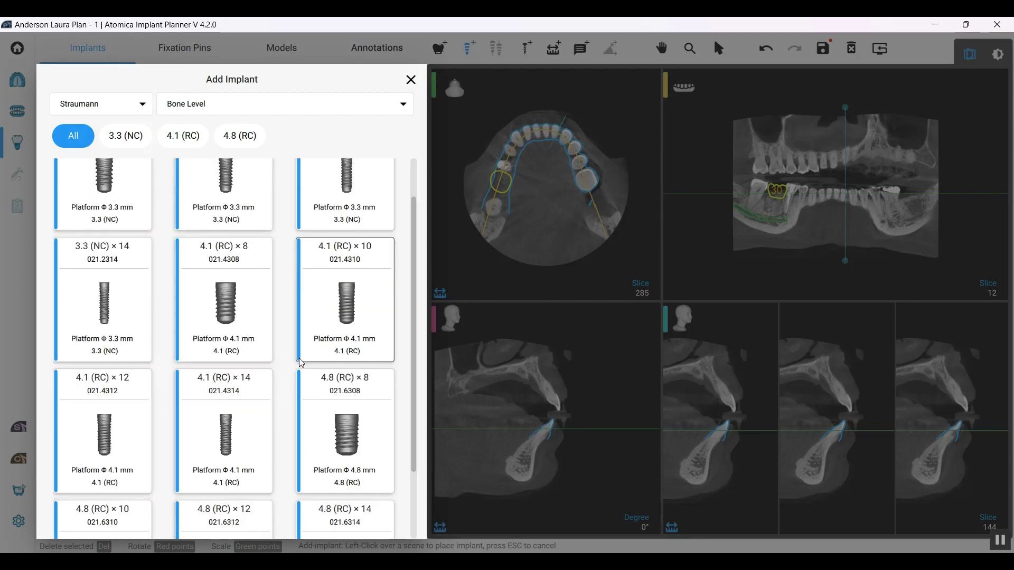
{"action": "left_click", "coordinate": [338, 302]}
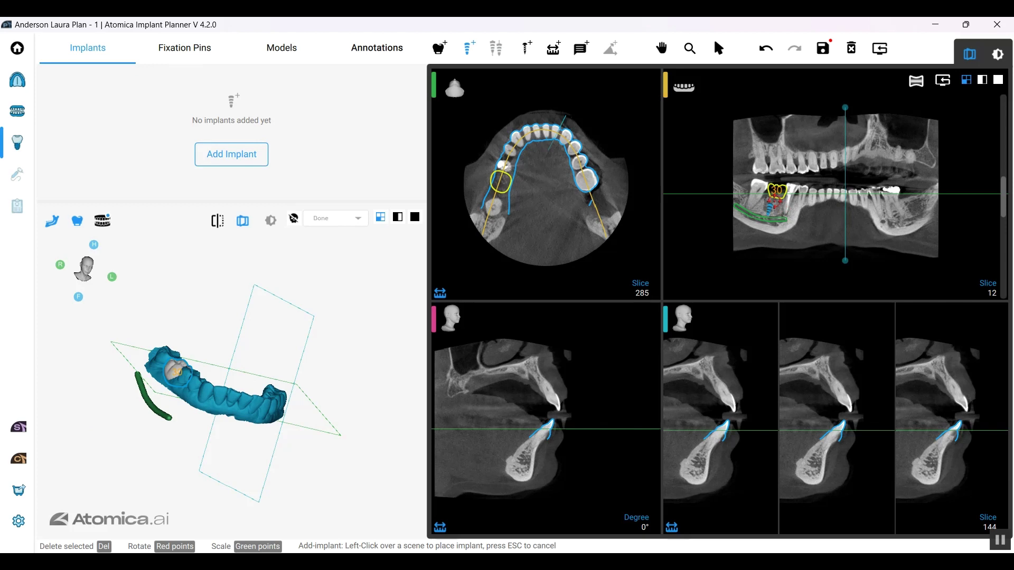
Step: Place the 4.1 (RC) × 10 implant at the tooth 30 site and enlarge the cross-section view
{"action": "left_click", "coordinate": [775, 203]}
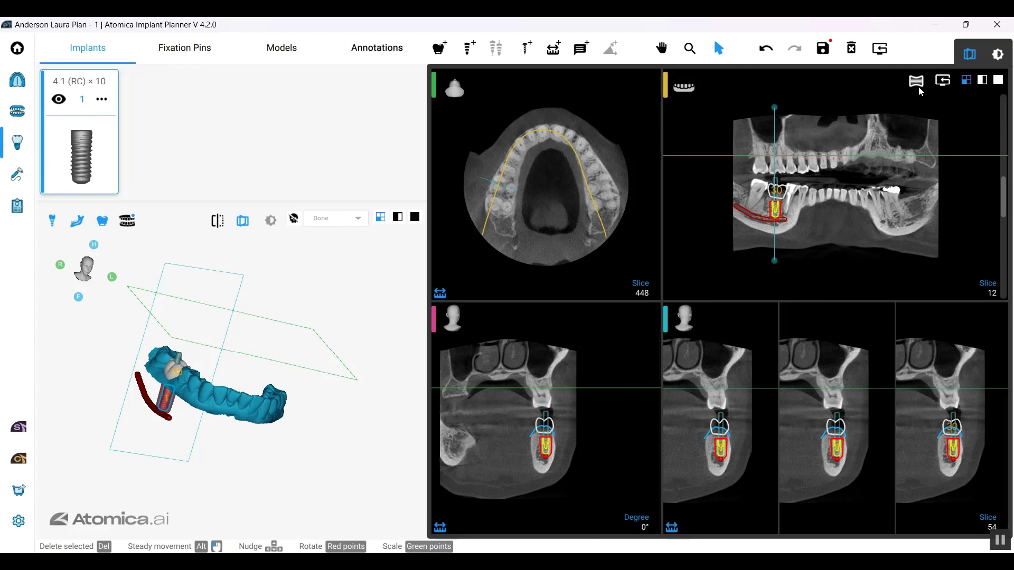
{"action": "left_click", "coordinate": [651, 314]}
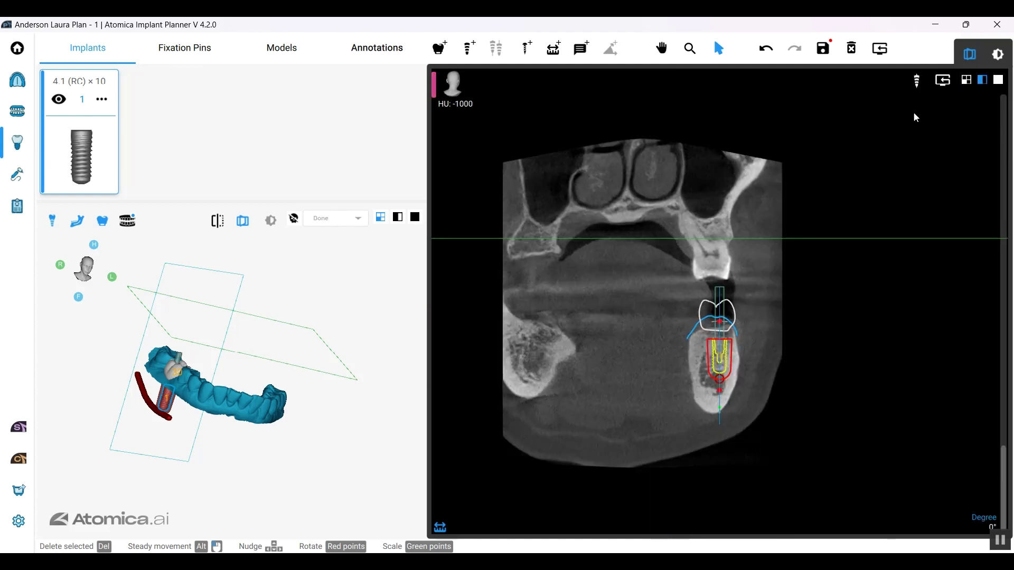
{"action": "left_click", "coordinate": [917, 83]}
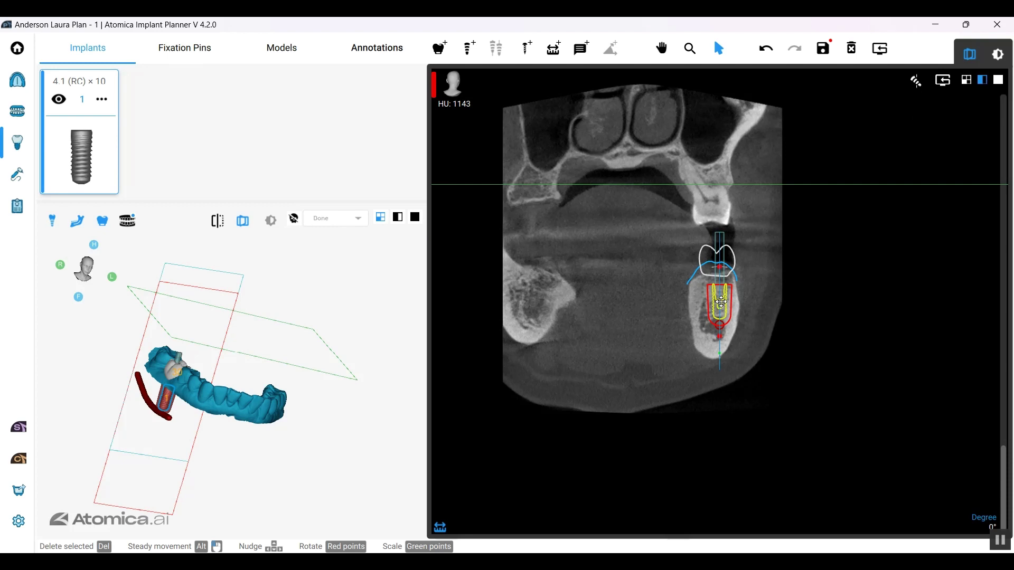
{"action": "scroll", "coordinate": [758, 355], "scroll_direction": "up", "scroll_amount": 8}
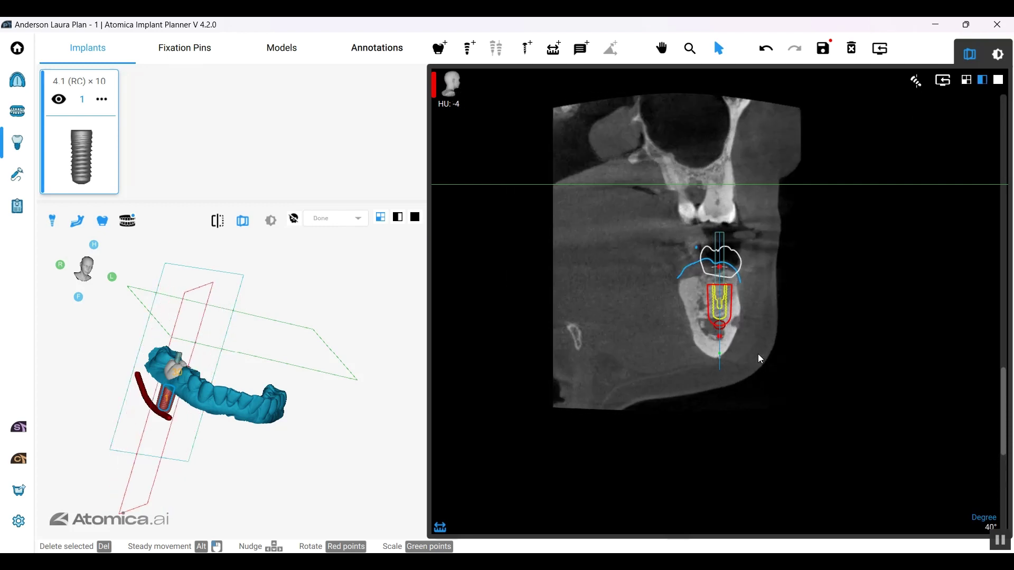
{"action": "double_click", "coordinate": [564, 362]}
{"action": "double_click", "coordinate": [564, 363]}
Step: Tilt and shift the implant within the bone while scrolling through cross-section slices
{"action": "left_click", "coordinate": [715, 301]}
{"action": "scroll", "coordinate": [715, 301], "scroll_direction": "up", "scroll_amount": 10}
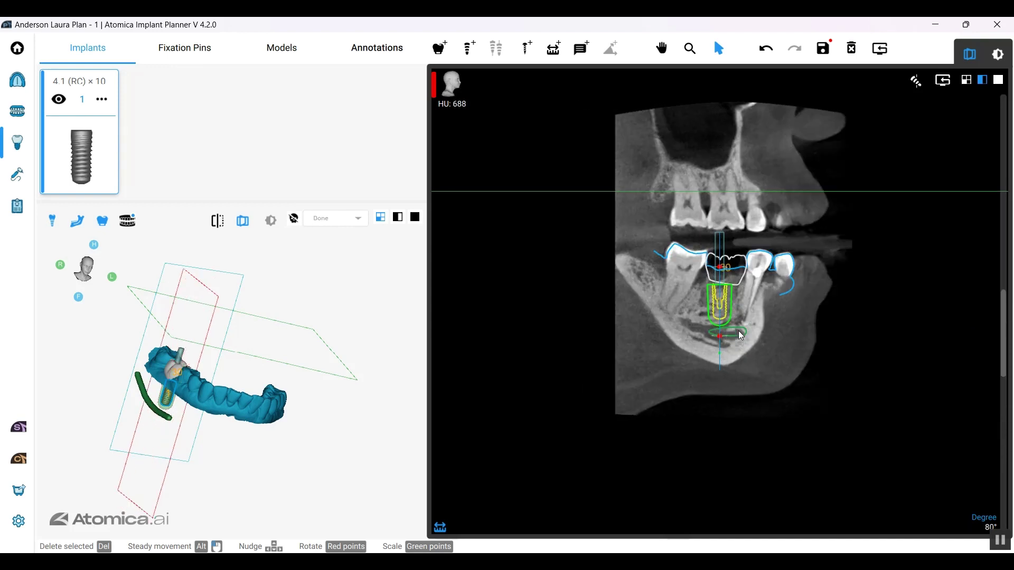
{"action": "left_click_drag", "start_coordinate": [724, 272], "coordinate": [724, 269]}
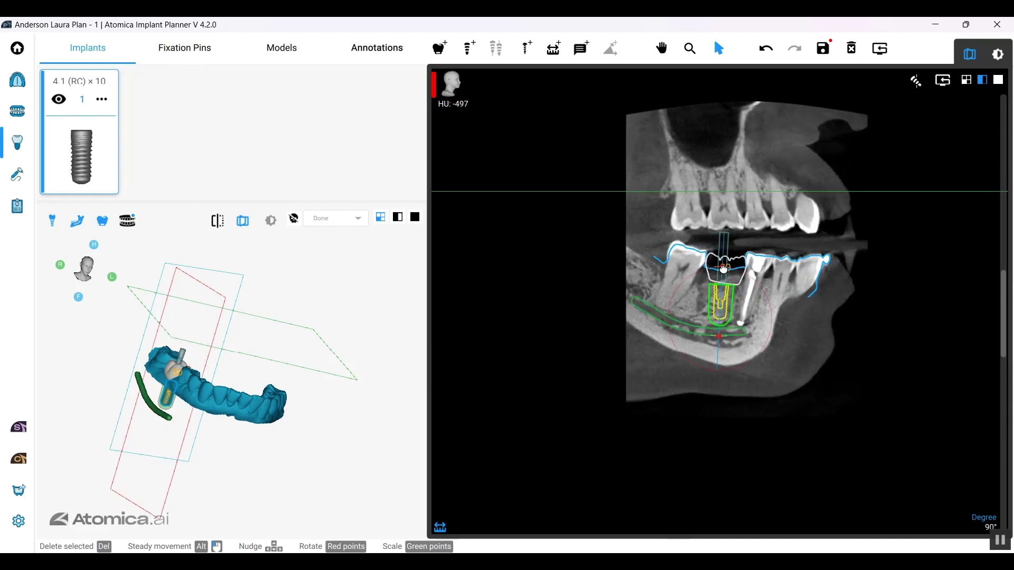
{"action": "scroll", "coordinate": [722, 301], "scroll_direction": "up", "scroll_amount": 2}
{"action": "left_click_drag", "start_coordinate": [722, 302], "coordinate": [719, 299]}
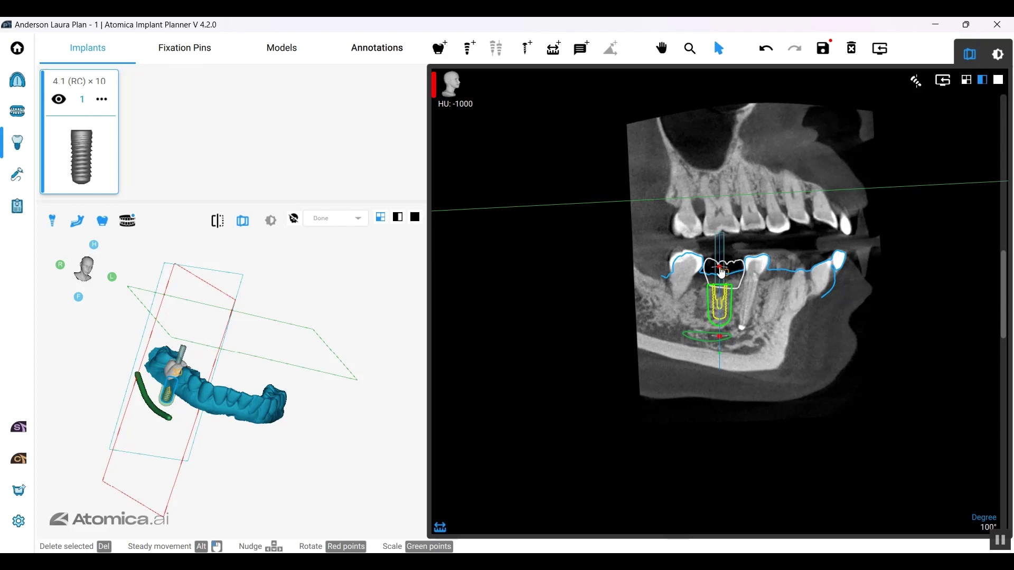
{"action": "scroll", "coordinate": [743, 321], "scroll_direction": "down", "scroll_amount": 7}
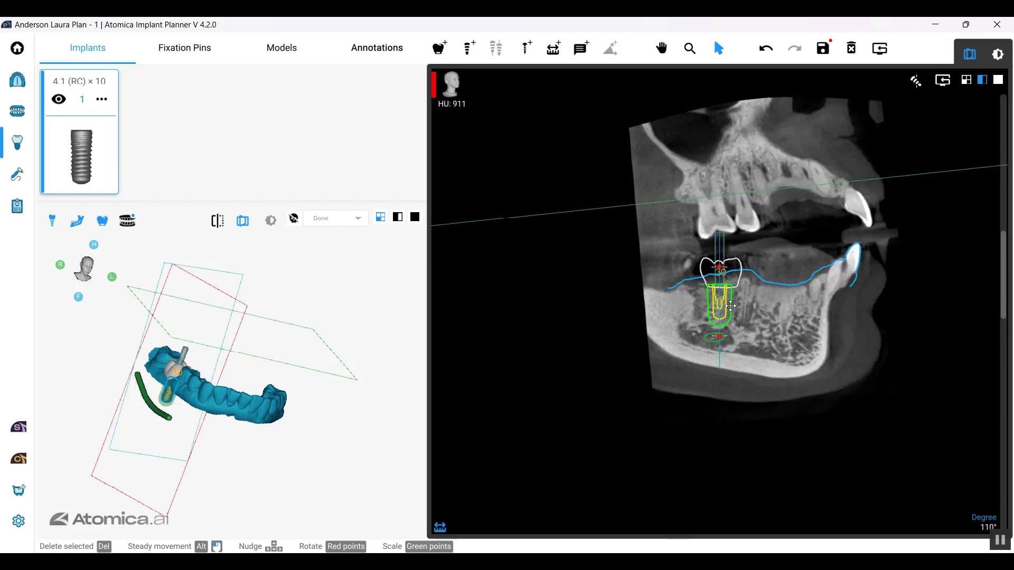
{"action": "scroll", "coordinate": [743, 321], "scroll_direction": "down", "scroll_amount": 5}
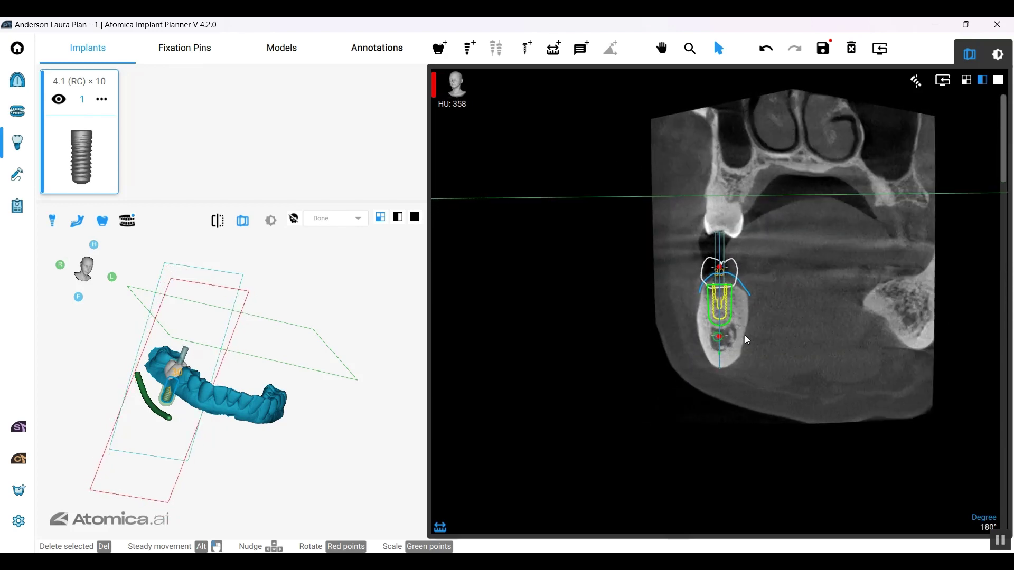
{"action": "scroll", "coordinate": [746, 340], "scroll_direction": "up", "scroll_amount": 11}
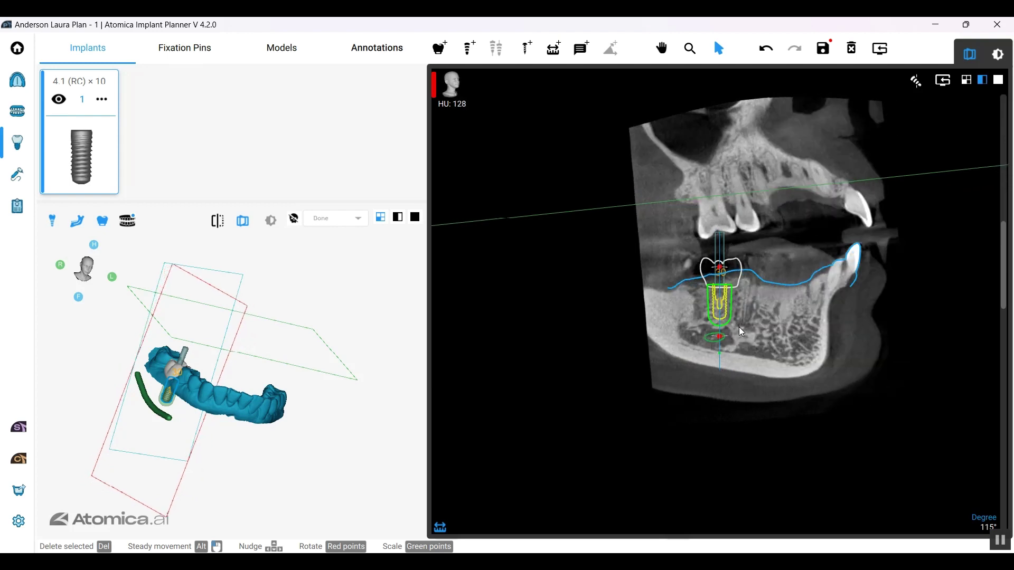
{"action": "scroll", "coordinate": [725, 331], "scroll_direction": "up", "scroll_amount": 2}
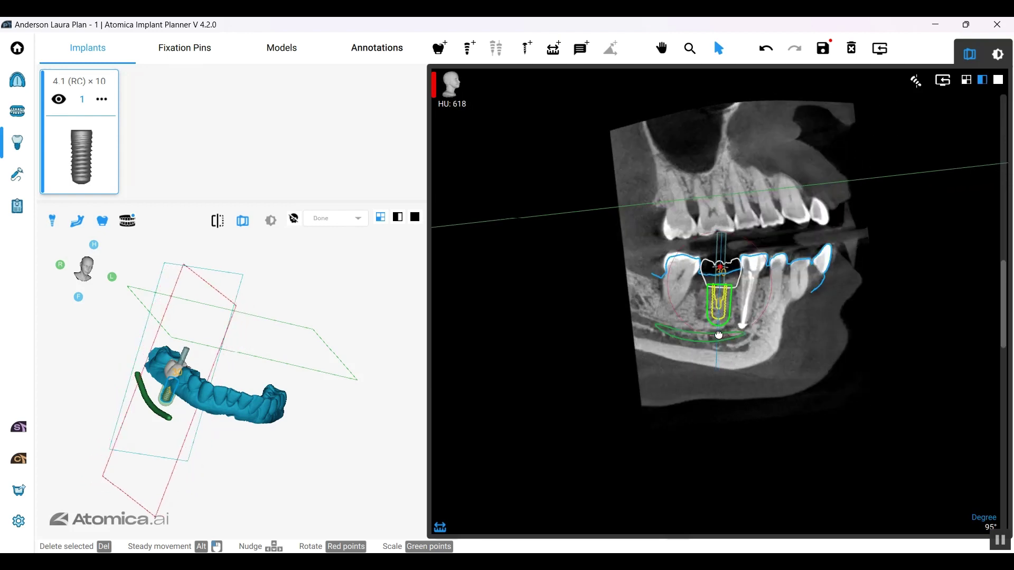
{"action": "scroll", "coordinate": [745, 327], "scroll_direction": "down", "scroll_amount": 12}
{"action": "scroll", "coordinate": [752, 322], "scroll_direction": "up", "scroll_amount": 12}
{"action": "scroll", "coordinate": [727, 278], "scroll_direction": "up", "scroll_amount": 2}
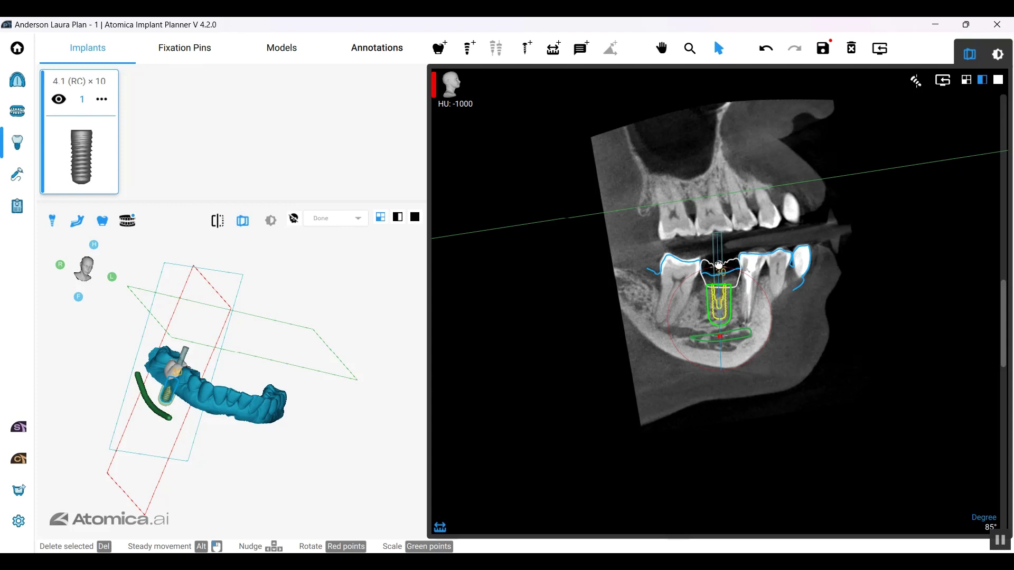
Step: Rotate the implant to its final angle and orbit the 3D model to inspect it
{"action": "left_click_drag", "start_coordinate": [729, 307], "coordinate": [729, 309]}
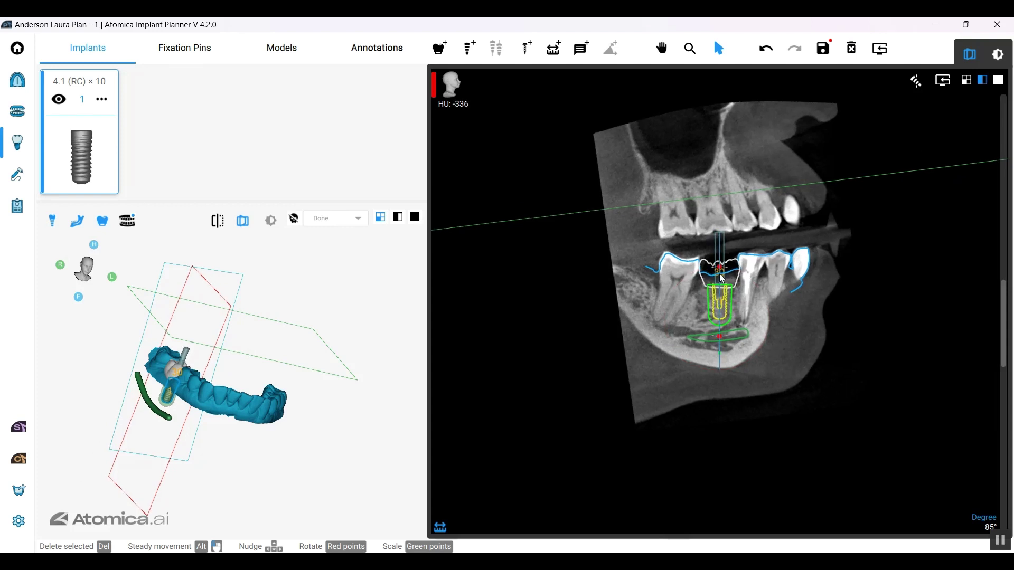
{"action": "left_click_drag", "start_coordinate": [722, 272], "coordinate": [774, 332]}
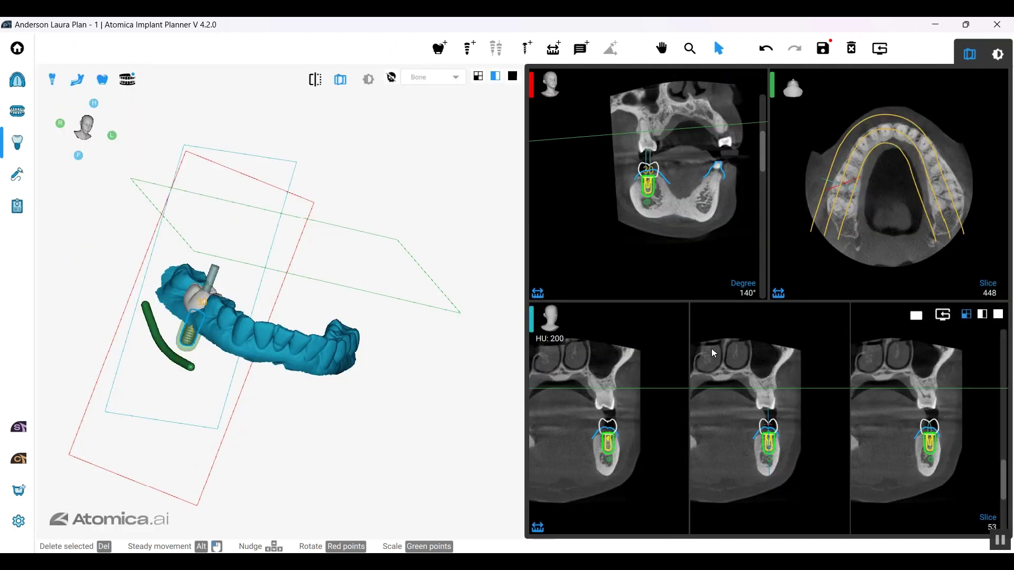
{"action": "left_click_drag", "start_coordinate": [359, 394], "coordinate": [327, 280]}
{"action": "left_click_drag", "start_coordinate": [304, 393], "coordinate": [307, 356]}
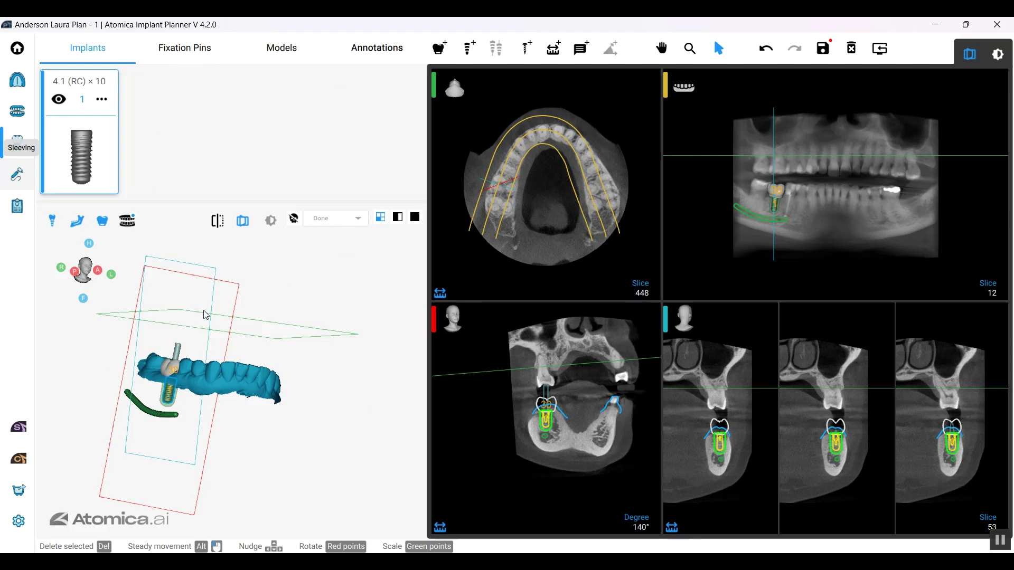
Step: In the Sleeving step, pick the Straumann GS kit and apply its BSB 5.02 - 5.0 depth-control sleeve
{"action": "left_click", "coordinate": [20, 171]}
{"action": "left_click_drag", "start_coordinate": [389, 361], "coordinate": [407, 356]}
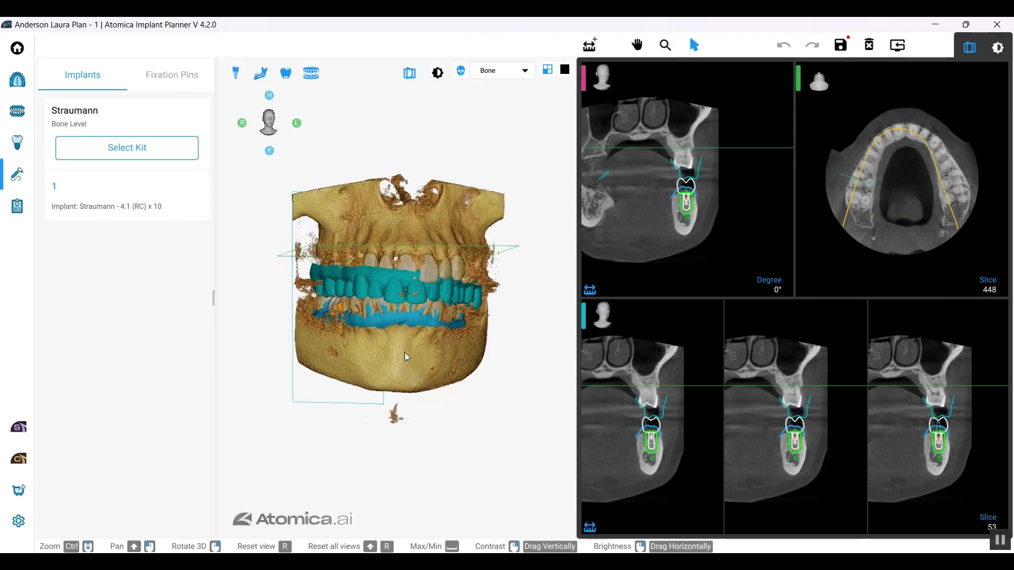
{"action": "left_click", "coordinate": [158, 147]}
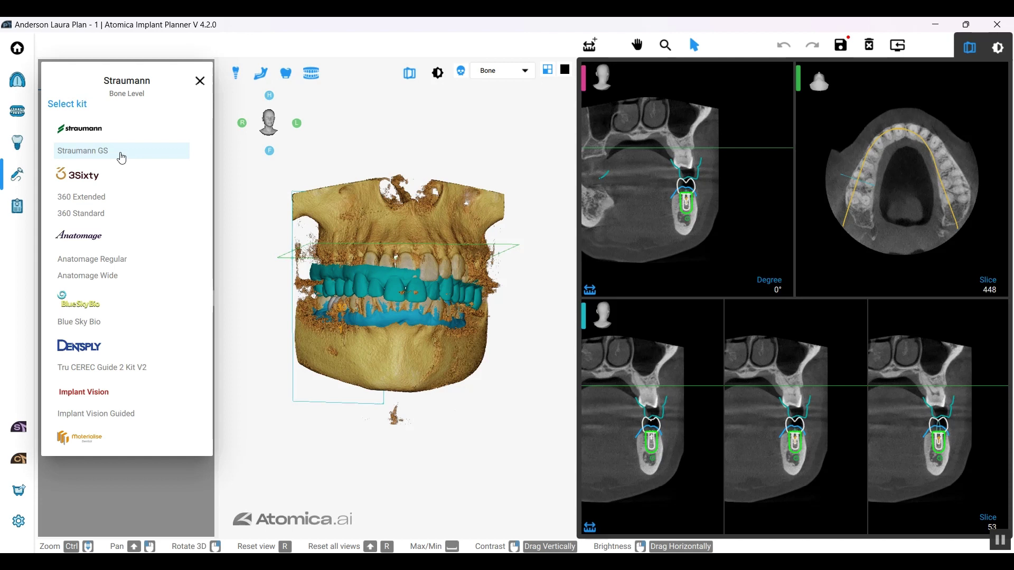
{"action": "left_click", "coordinate": [121, 154]}
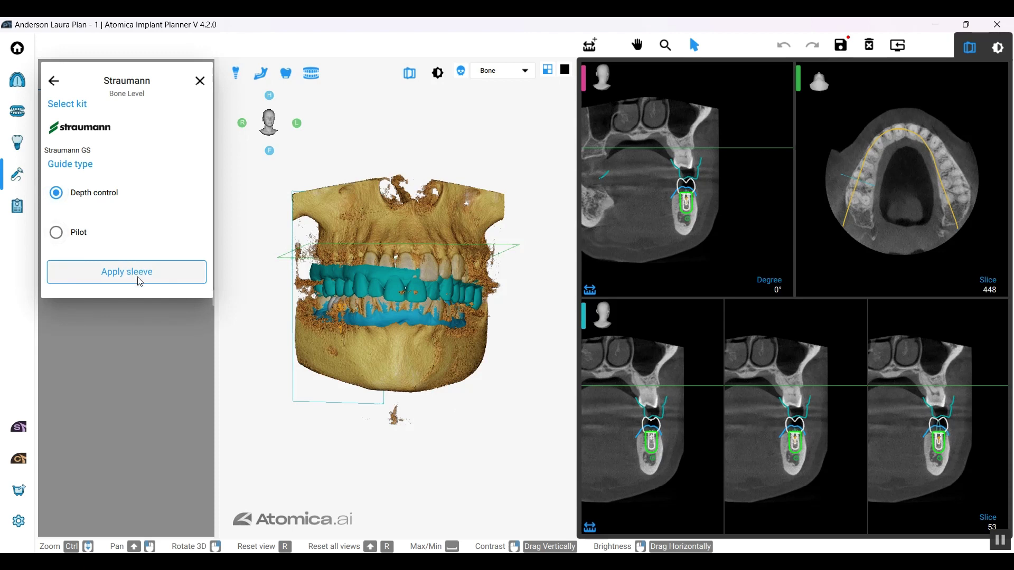
{"action": "left_click", "coordinate": [140, 280]}
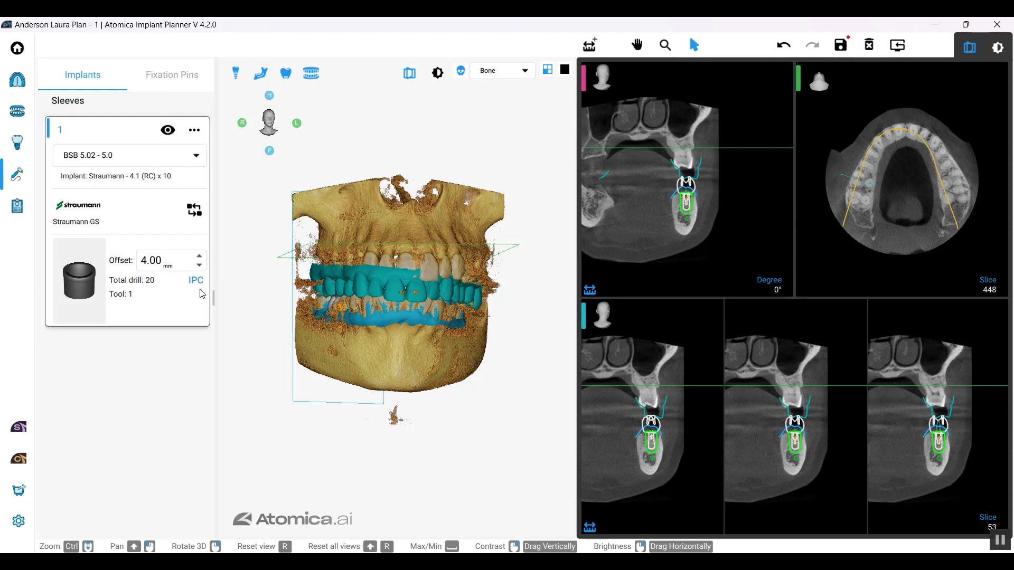
Step: Hide the bone, upper jaw and tooth crowns, then check the sleeve from above and in the slices
{"action": "mouse_move", "coordinate": [382, 331]}
{"action": "left_mouse_down"}
{"action": "mouse_move", "coordinate": [414, 335]}
{"action": "mouse_move", "coordinate": [392, 324]}
{"action": "left_mouse_up"}
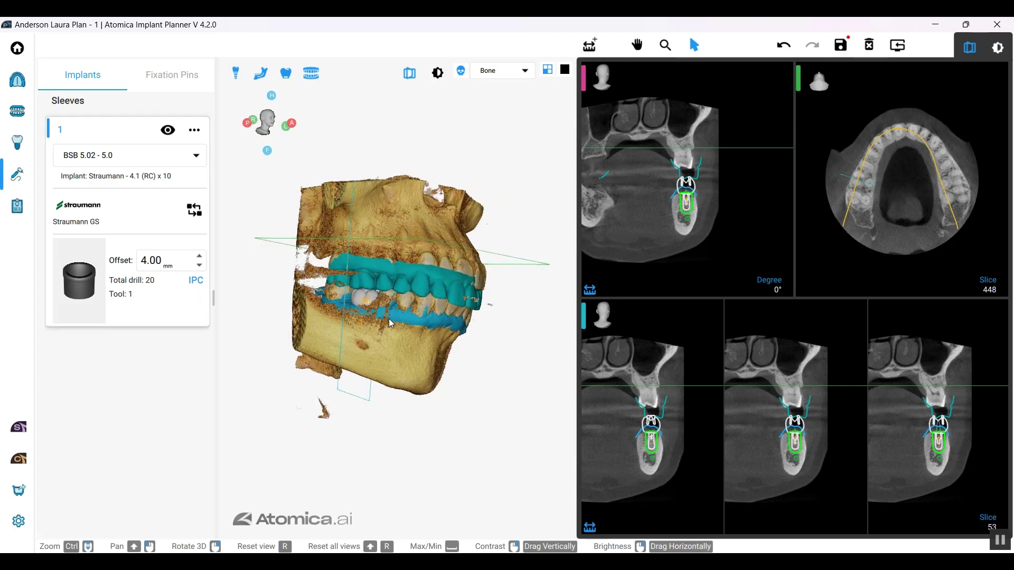
{"action": "left_click", "coordinate": [461, 71]}
{"action": "left_click", "coordinate": [312, 73]}
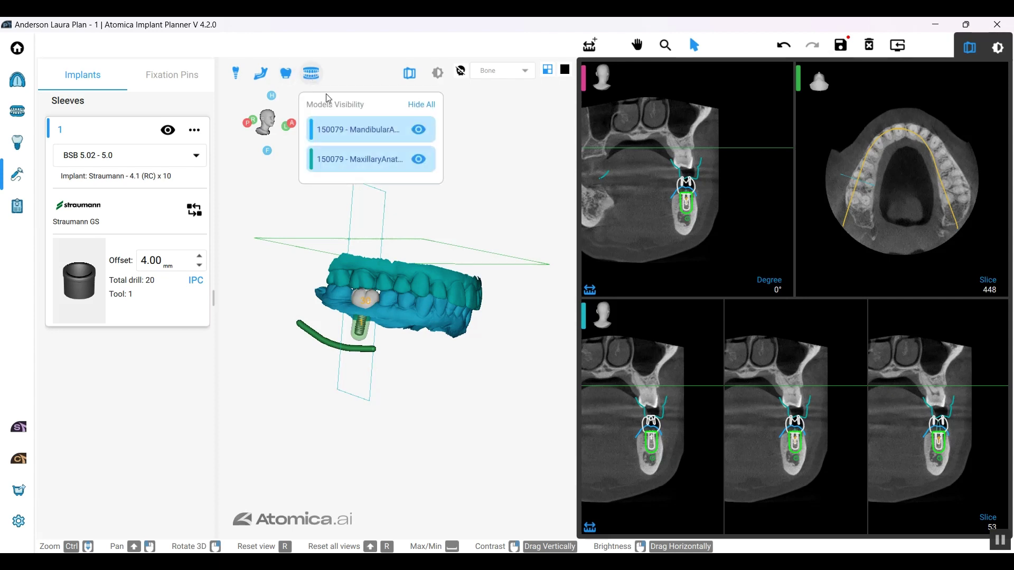
{"action": "left_click", "coordinate": [418, 159]}
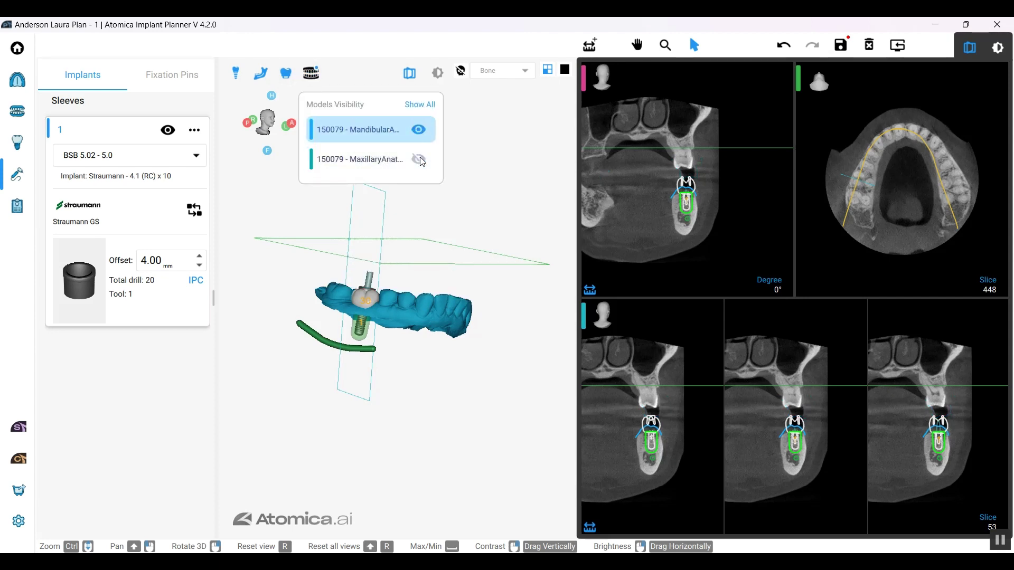
{"action": "left_click", "coordinate": [286, 73]}
{"action": "left_click_drag", "start_coordinate": [364, 222], "coordinate": [562, 281]}
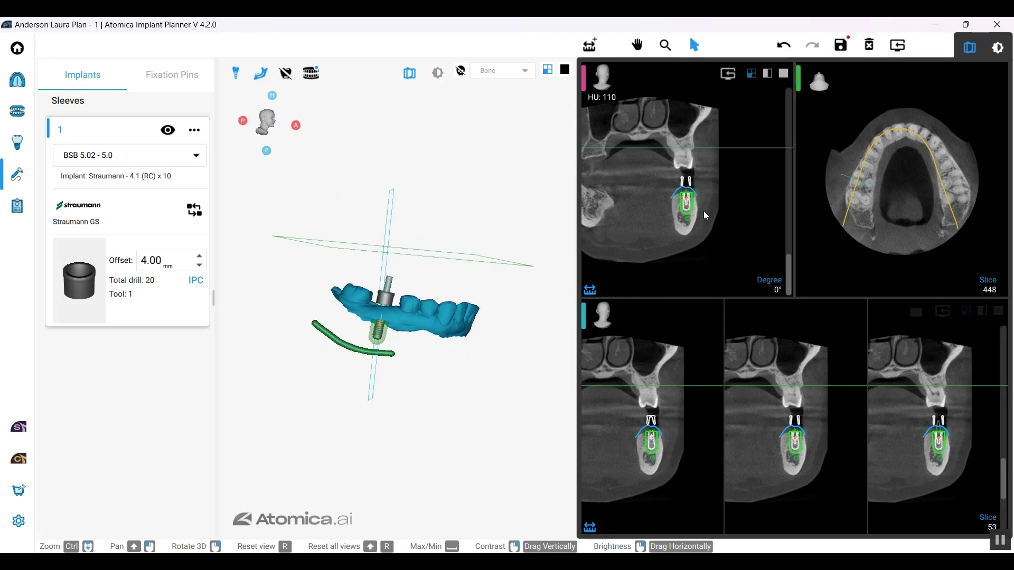
{"action": "scroll", "coordinate": [657, 365], "scroll_direction": "down", "scroll_amount": 5}
{"action": "scroll", "coordinate": [657, 364], "scroll_direction": "up", "scroll_amount": 6}
{"action": "scroll", "coordinate": [657, 409], "scroll_direction": "up", "scroll_amount": 1}
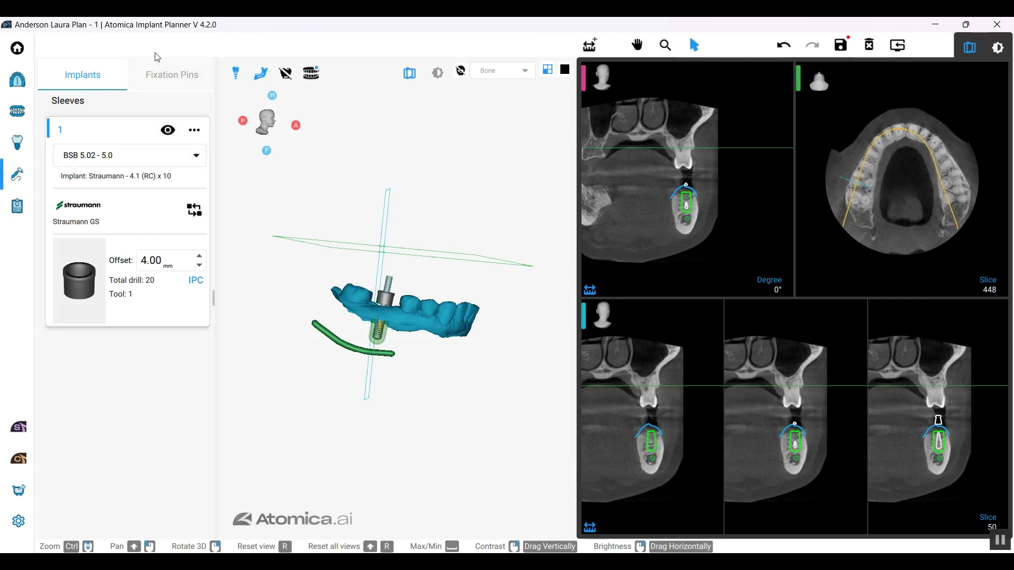
Step: Keep the BSB 5.02 - 5.0 sleeve, save the plan and go to the Report stage
{"action": "left_click", "coordinate": [189, 155]}
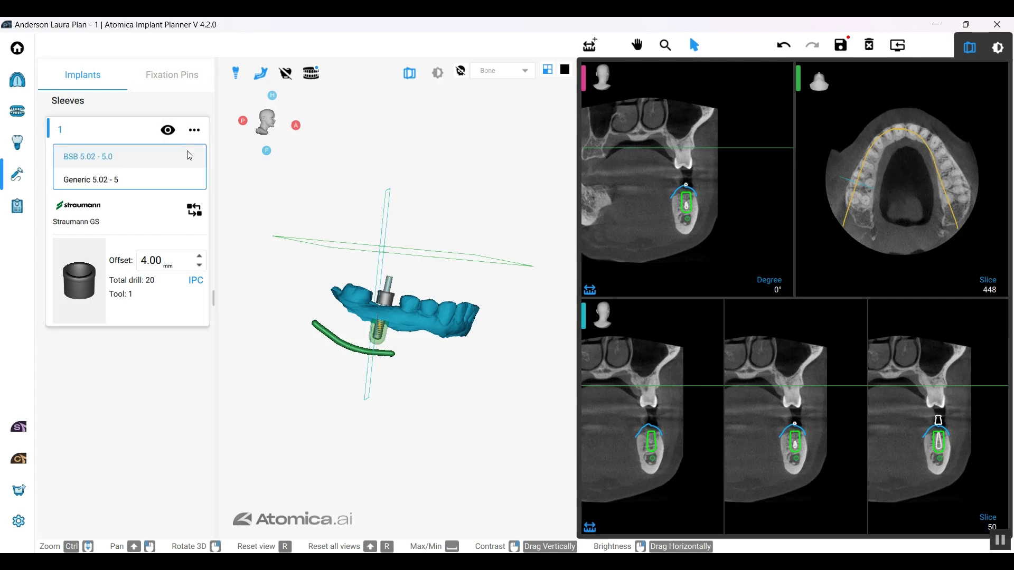
{"action": "left_click", "coordinate": [190, 156]}
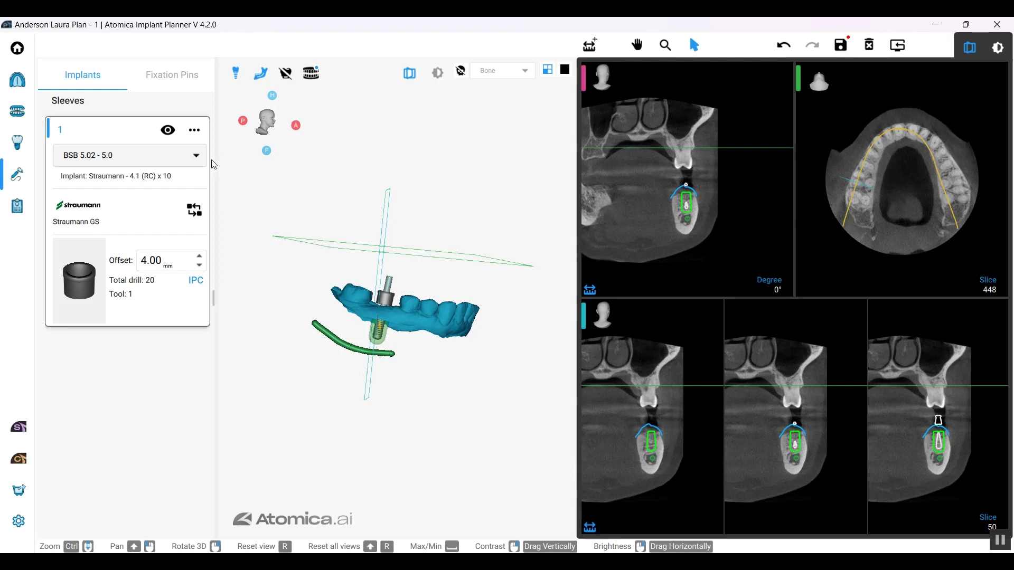
{"action": "left_click", "coordinate": [839, 54]}
{"action": "left_click", "coordinate": [17, 206]}
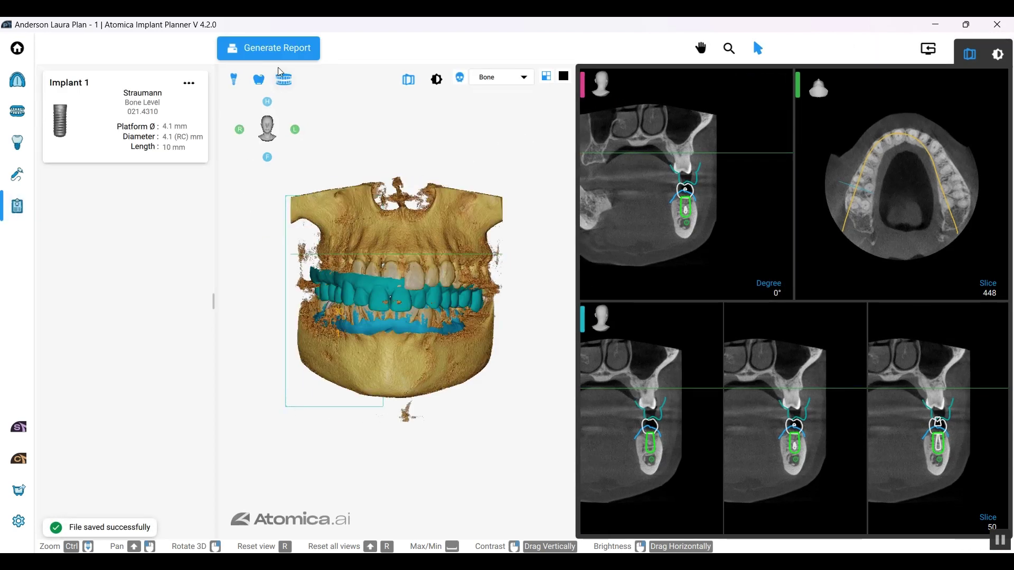
Step: Generate the surgical report and scroll the preview to the page 7 Straumann GS drilling protocol
{"action": "left_click", "coordinate": [286, 52]}
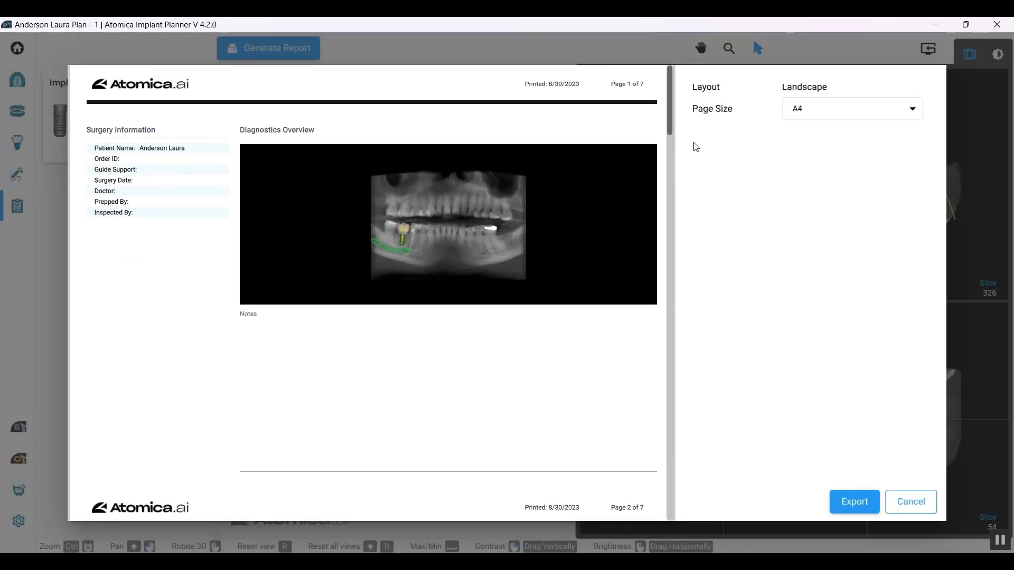
{"action": "left_click_drag", "start_coordinate": [669, 84], "coordinate": [659, 290]}
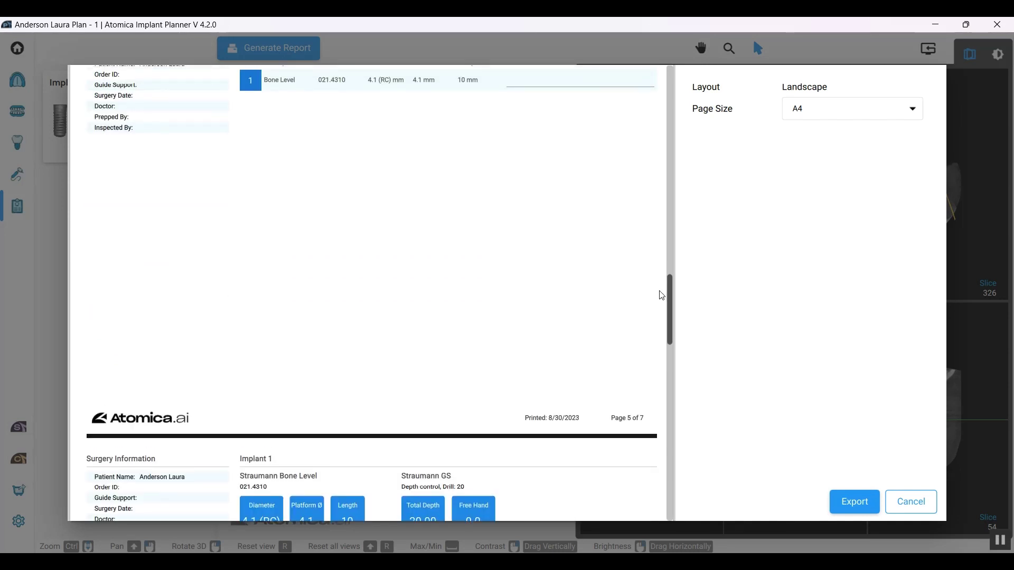
{"action": "scroll", "coordinate": [660, 299], "scroll_direction": "down", "scroll_amount": 3}
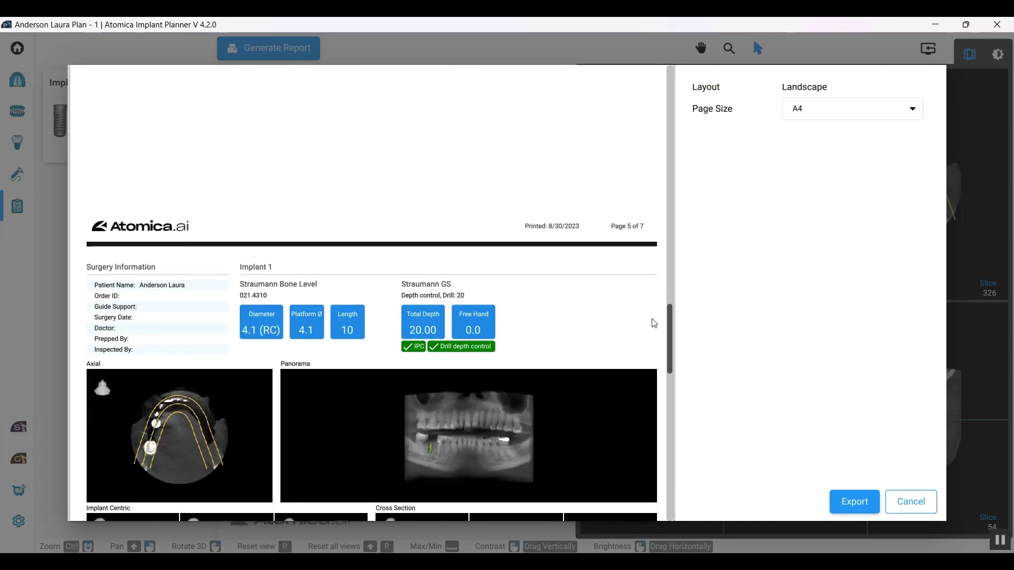
{"action": "left_click_drag", "start_coordinate": [669, 324], "coordinate": [664, 458]}
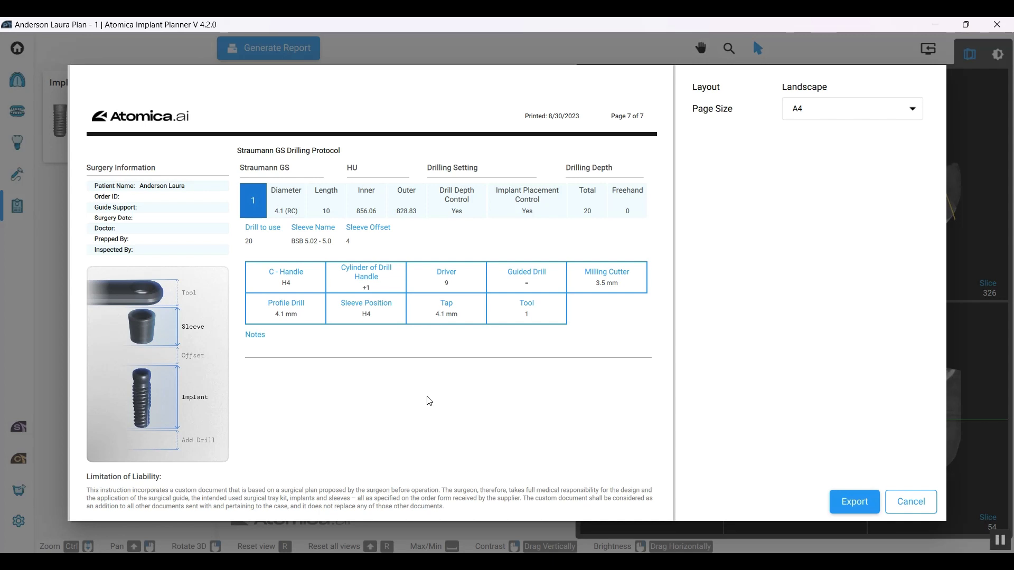
Step: Export the report as a PDF into New folder (14) and close the preview
{"action": "left_click", "coordinate": [849, 500]}
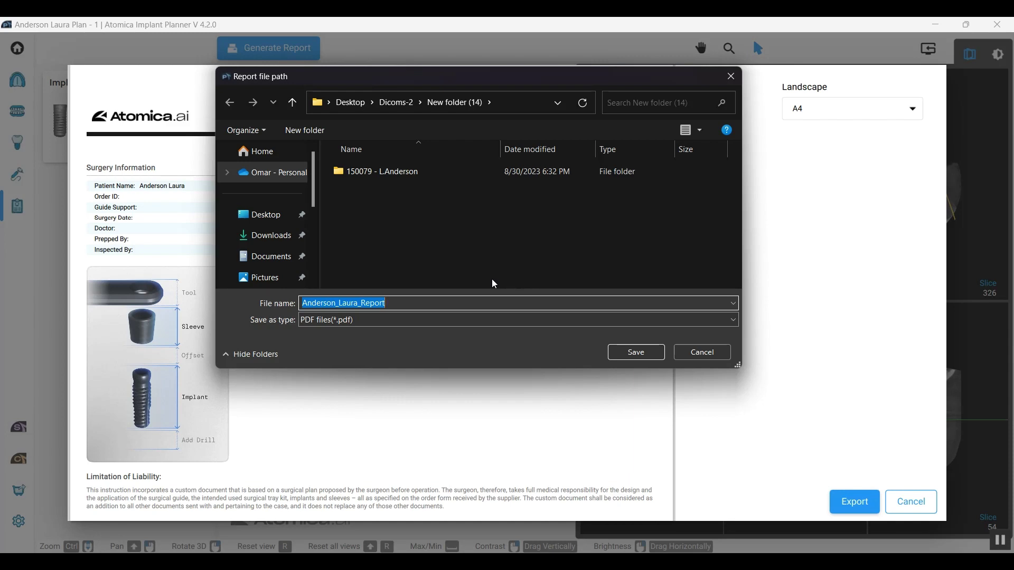
{"action": "left_click", "coordinate": [634, 353]}
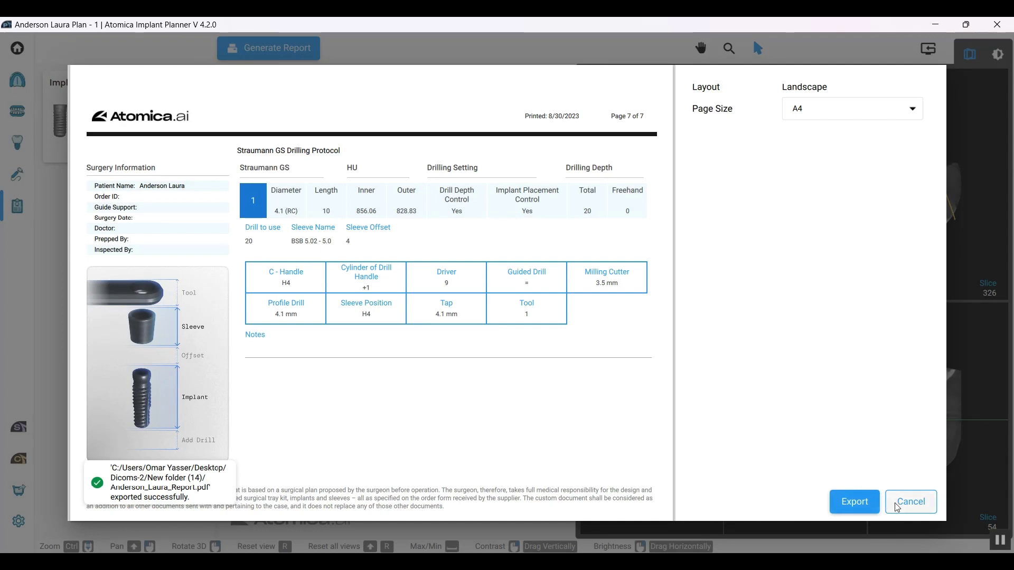
{"action": "left_click", "coordinate": [898, 506]}
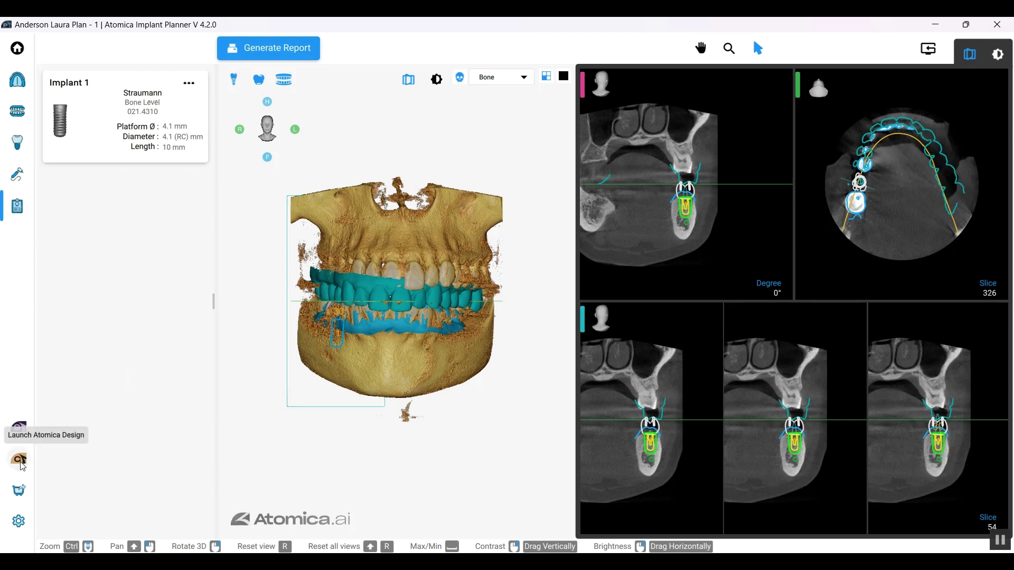
Step: Launch Atomica Design with the jaw models, implant and sleeve from the current plan
{"action": "left_click", "coordinate": [20, 462]}
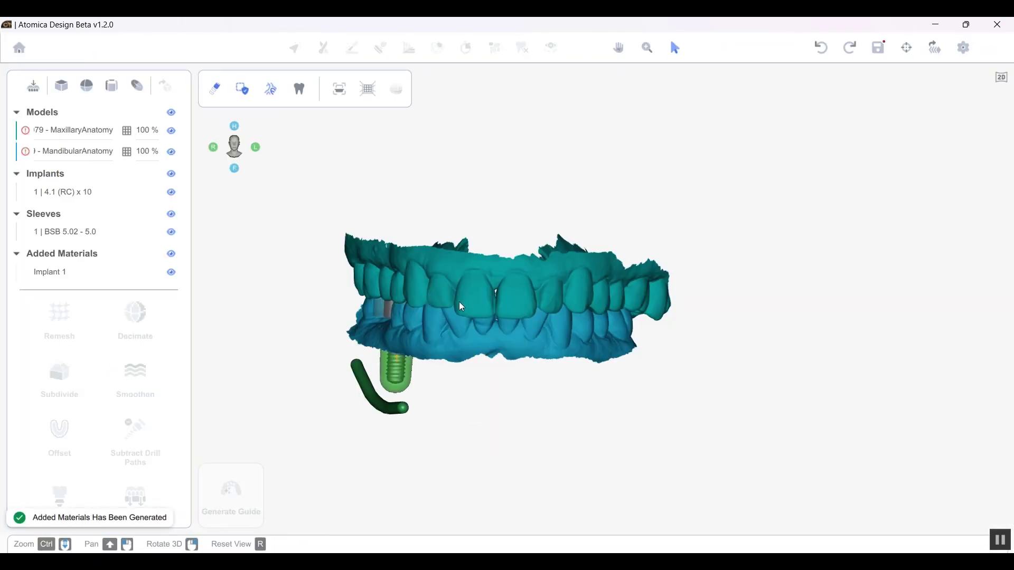
Step: Hide the upper jaw, turn the lower arch to a top-down view and select it
{"action": "mouse_move", "coordinate": [484, 304]}
{"action": "right_mouse_down"}
{"action": "mouse_move", "coordinate": [507, 306]}
{"action": "mouse_move", "coordinate": [458, 313]}
{"action": "mouse_move", "coordinate": [525, 303]}
{"action": "mouse_move", "coordinate": [501, 306]}
{"action": "right_mouse_up"}
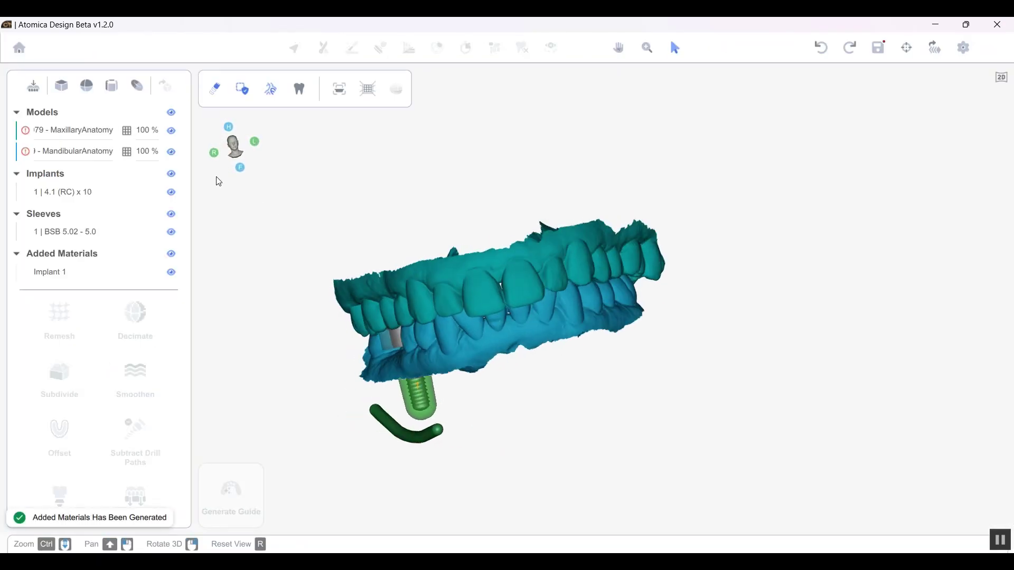
{"action": "left_click", "coordinate": [174, 132]}
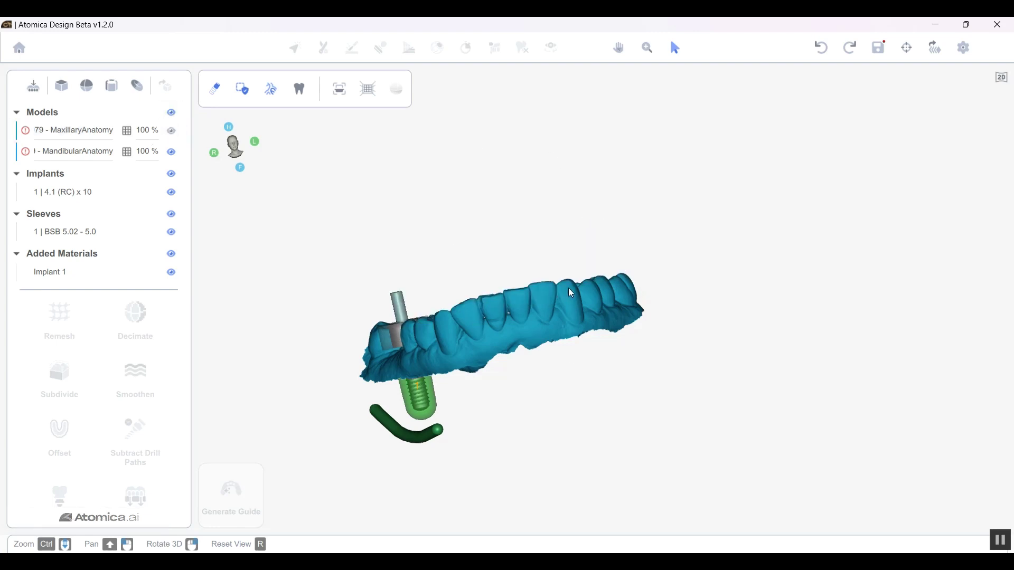
{"action": "right_click_drag", "start_coordinate": [569, 293], "coordinate": [394, 422]}
{"action": "right_click_drag", "start_coordinate": [579, 396], "coordinate": [649, 365]}
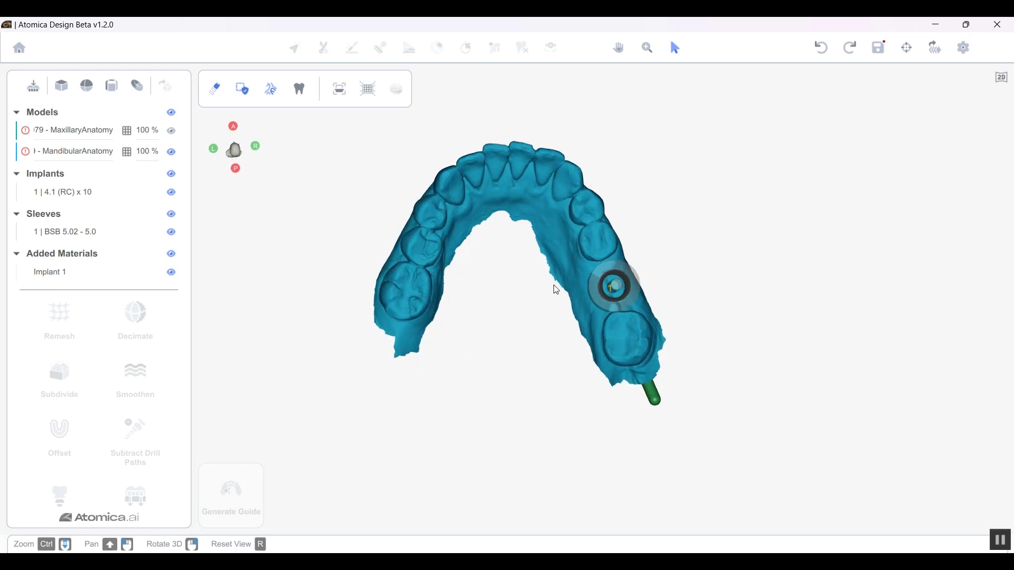
{"action": "left_click", "coordinate": [539, 212]}
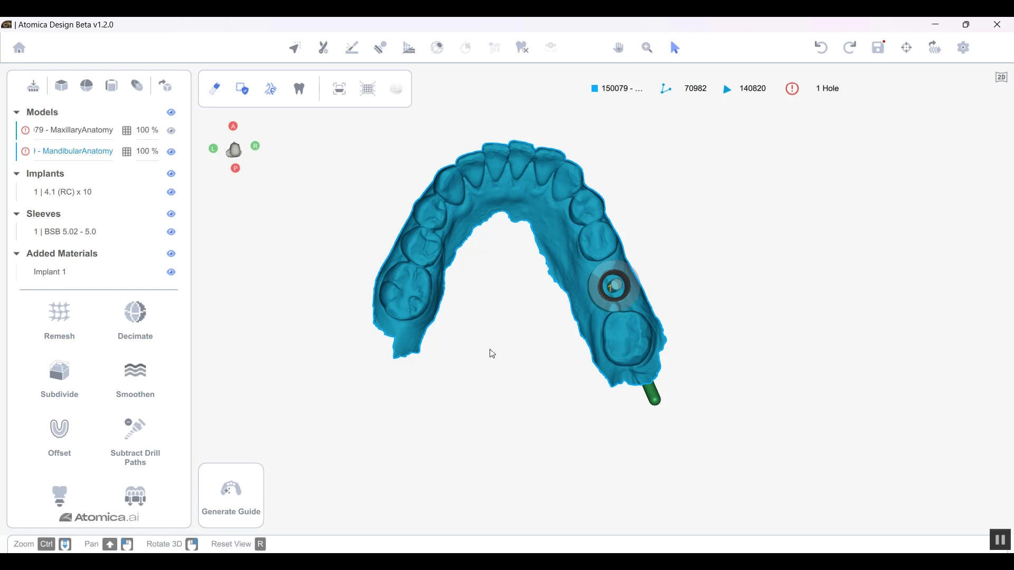
Step: In Generate Guide, paint the back molar forward along the arch as supporting teeth, then shrink the brush
{"action": "left_click", "coordinate": [233, 499]}
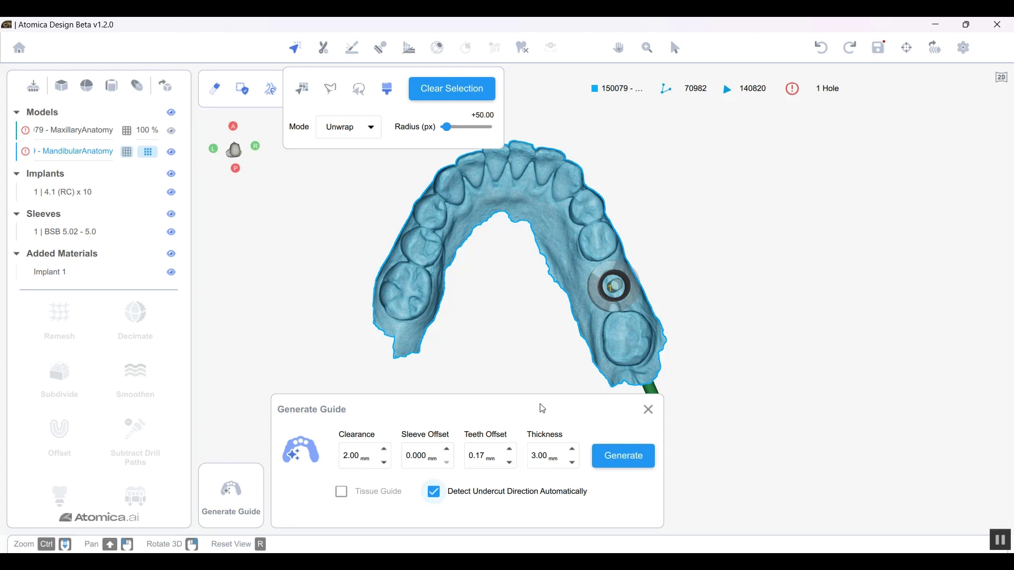
{"action": "left_click_drag", "start_coordinate": [608, 368], "coordinate": [633, 364]}
{"action": "mouse_move", "coordinate": [624, 340]}
{"action": "right_mouse_down"}
{"action": "mouse_move", "coordinate": [613, 341]}
{"action": "mouse_move", "coordinate": [626, 355]}
{"action": "right_mouse_up"}
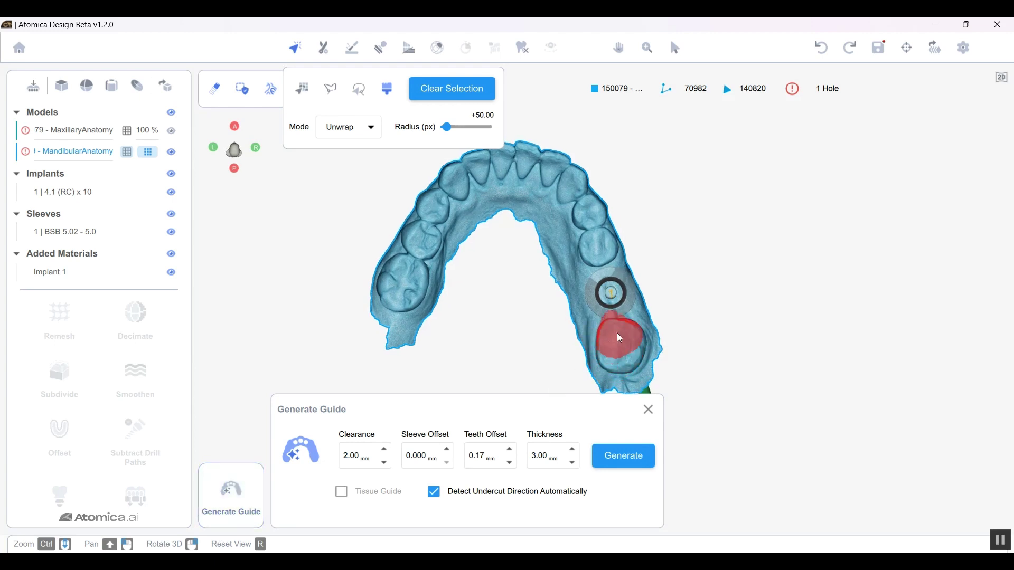
{"action": "mouse_move", "coordinate": [626, 354]}
{"action": "left_mouse_down"}
{"action": "mouse_move", "coordinate": [597, 230]}
{"action": "mouse_move", "coordinate": [559, 173]}
{"action": "left_mouse_up"}
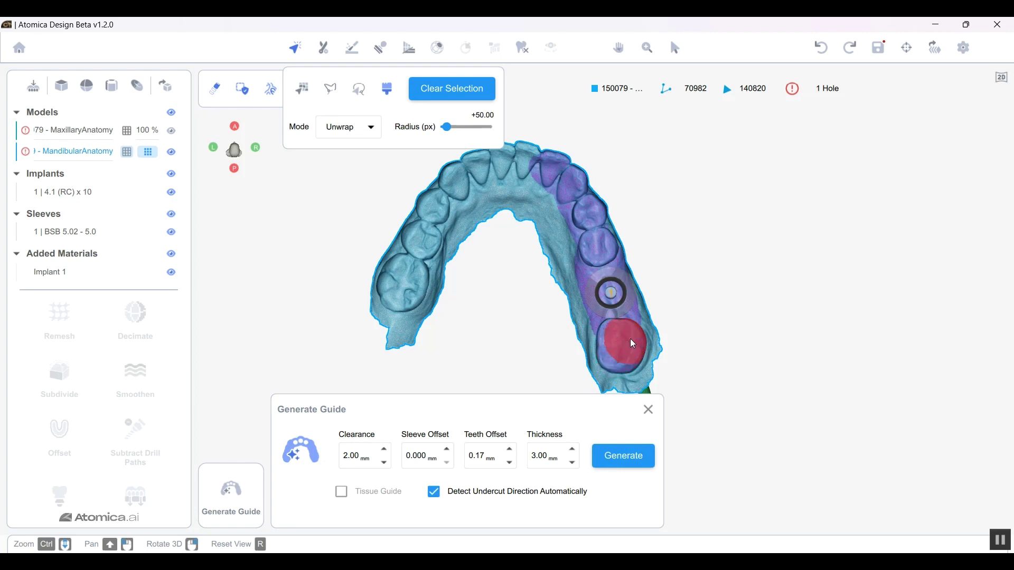
{"action": "right_click_drag", "start_coordinate": [632, 346], "coordinate": [579, 293]}
{"action": "scroll", "coordinate": [563, 266], "scroll_direction": "down", "scroll_amount": 4}
{"action": "scroll", "coordinate": [563, 267], "scroll_direction": "down", "scroll_amount": 1}
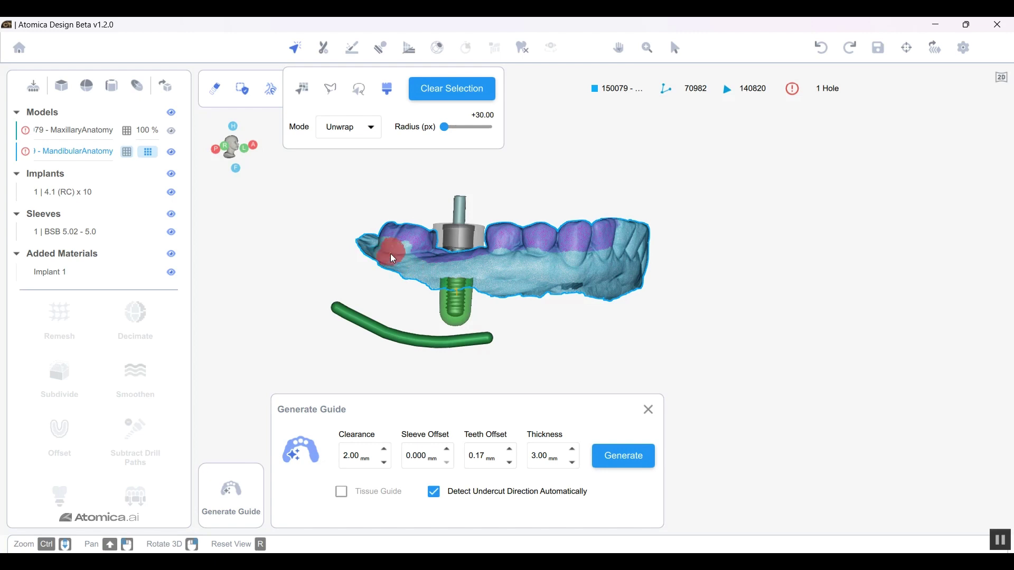
{"action": "mouse_move", "coordinate": [600, 279]}
{"action": "right_mouse_down"}
{"action": "mouse_move", "coordinate": [608, 307]}
{"action": "mouse_move", "coordinate": [648, 277]}
{"action": "right_mouse_up"}
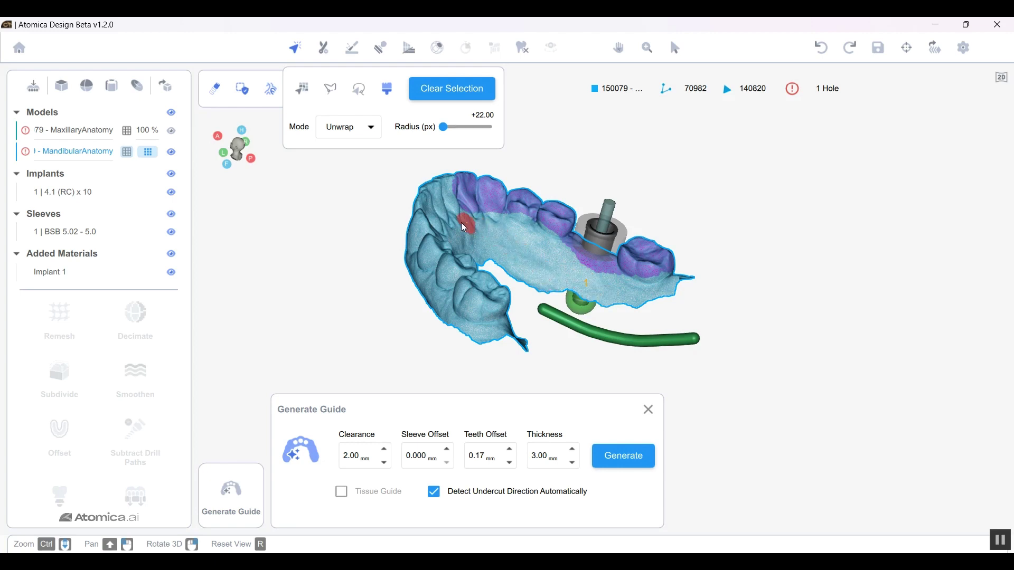
{"action": "right_click_drag", "start_coordinate": [464, 222], "coordinate": [434, 227]}
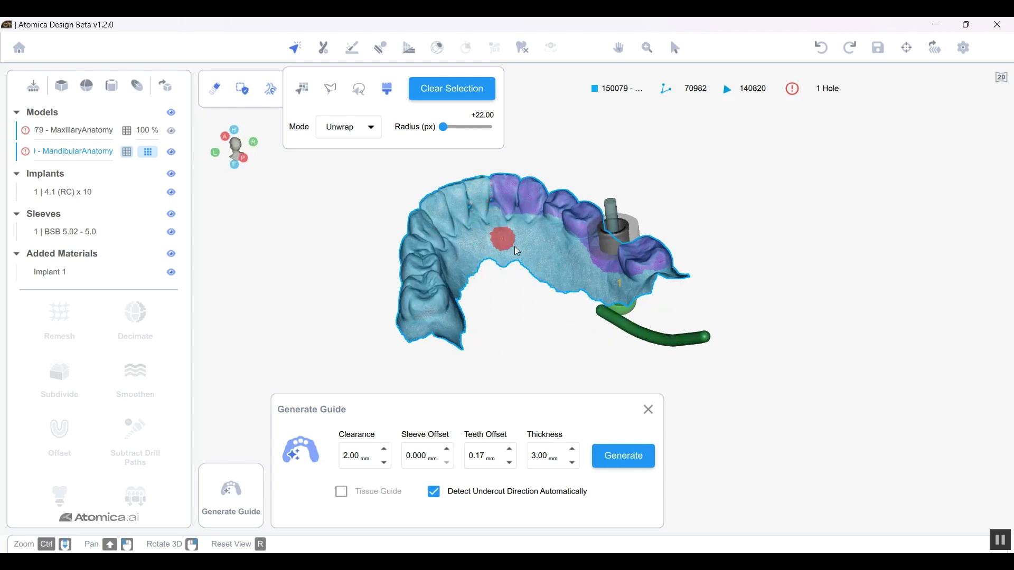
{"action": "right_click_drag", "start_coordinate": [514, 243], "coordinate": [606, 307]}
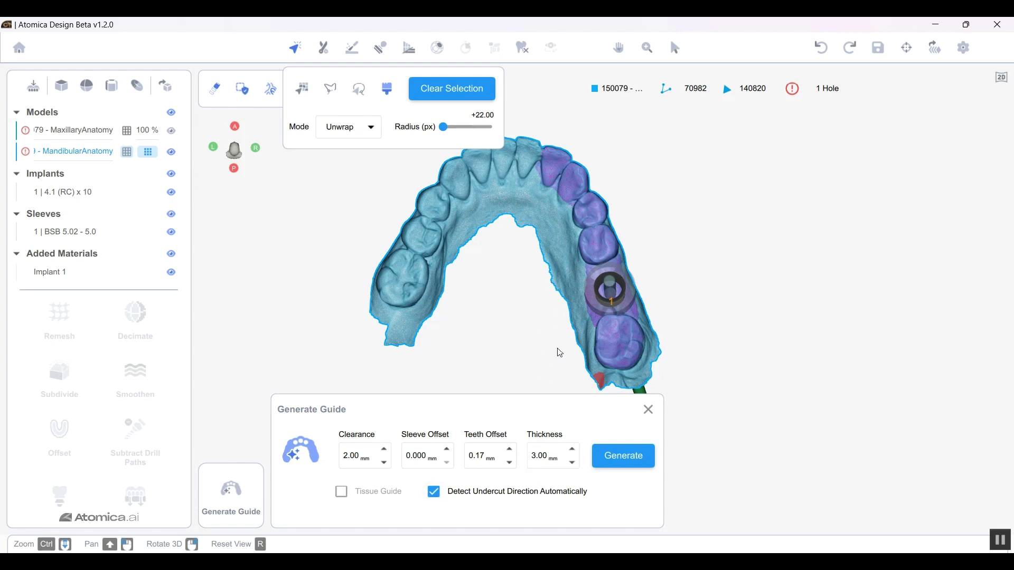
{"action": "right_click_drag", "start_coordinate": [641, 343], "coordinate": [615, 327]}
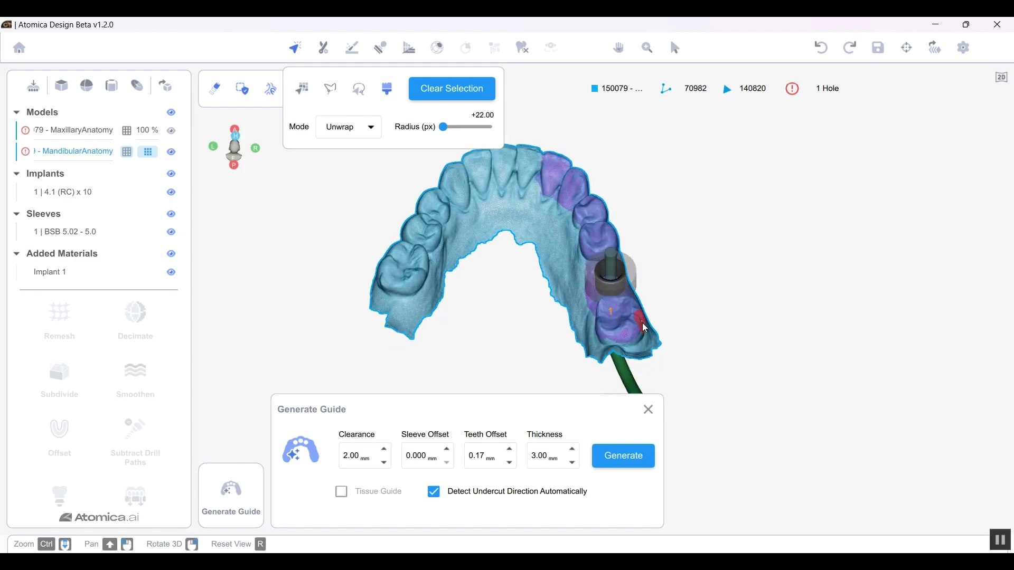
{"action": "right_click_drag", "start_coordinate": [385, 275], "coordinate": [477, 344]}
{"action": "mouse_move", "coordinate": [595, 350]}
{"action": "right_mouse_down"}
{"action": "mouse_move", "coordinate": [627, 333]}
{"action": "mouse_move", "coordinate": [581, 335]}
{"action": "mouse_move", "coordinate": [605, 332]}
{"action": "mouse_move", "coordinate": [606, 350]}
{"action": "right_mouse_up"}
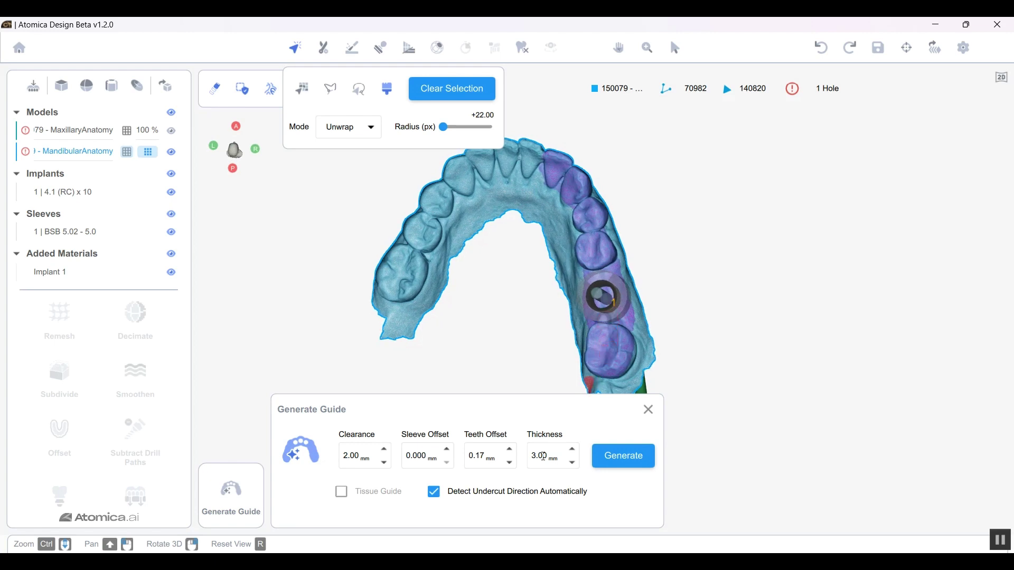
Step: Toggle Detect Undercut Direction Automatically off and back on, then generate the Guide Teeth
{"action": "left_click", "coordinate": [441, 502]}
{"action": "right_click_drag", "start_coordinate": [579, 288], "coordinate": [586, 310]}
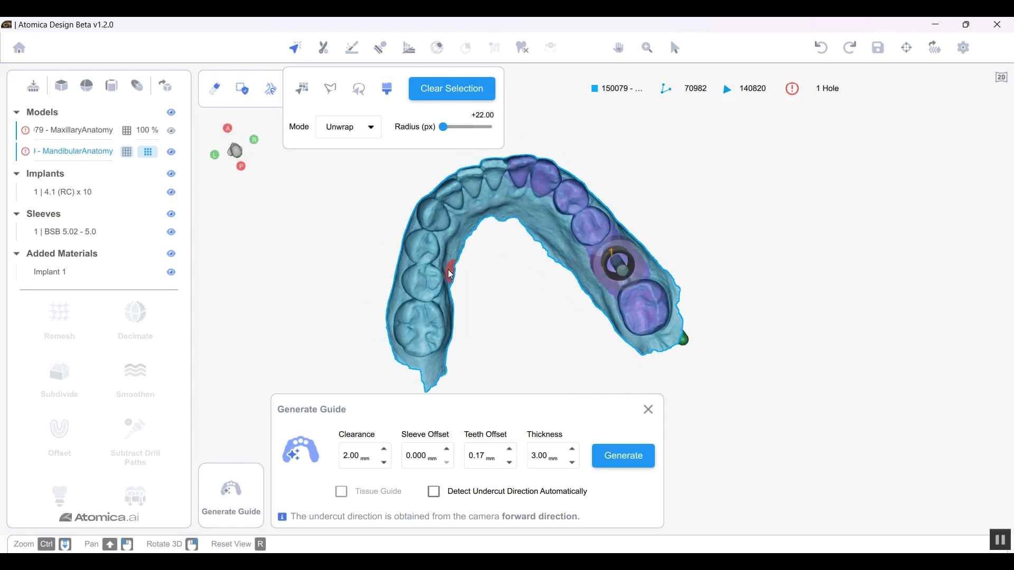
{"action": "right_click_drag", "start_coordinate": [446, 272], "coordinate": [455, 267]}
{"action": "right_click_drag", "start_coordinate": [643, 264], "coordinate": [644, 262]}
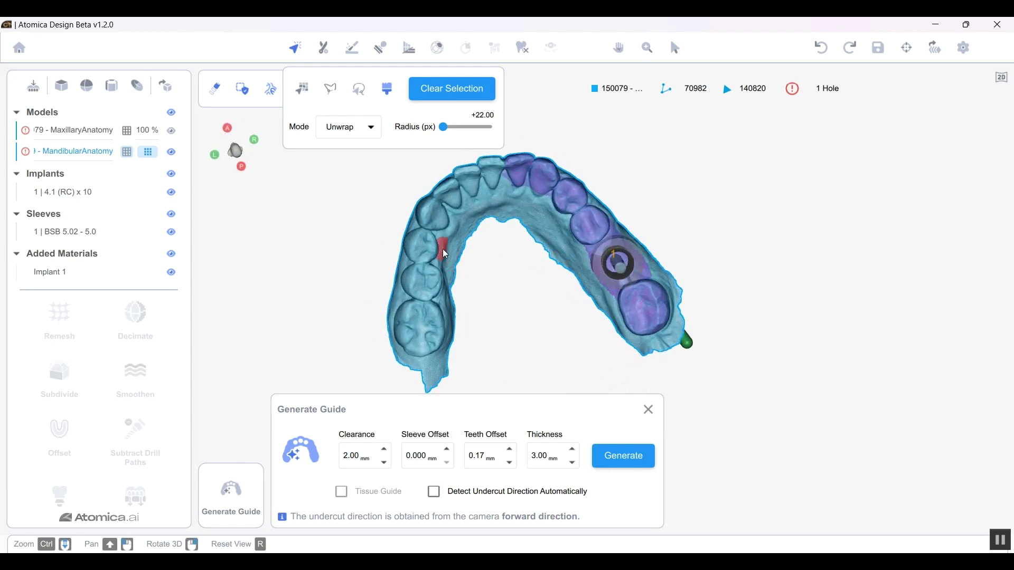
{"action": "right_click_drag", "start_coordinate": [446, 248], "coordinate": [447, 247]}
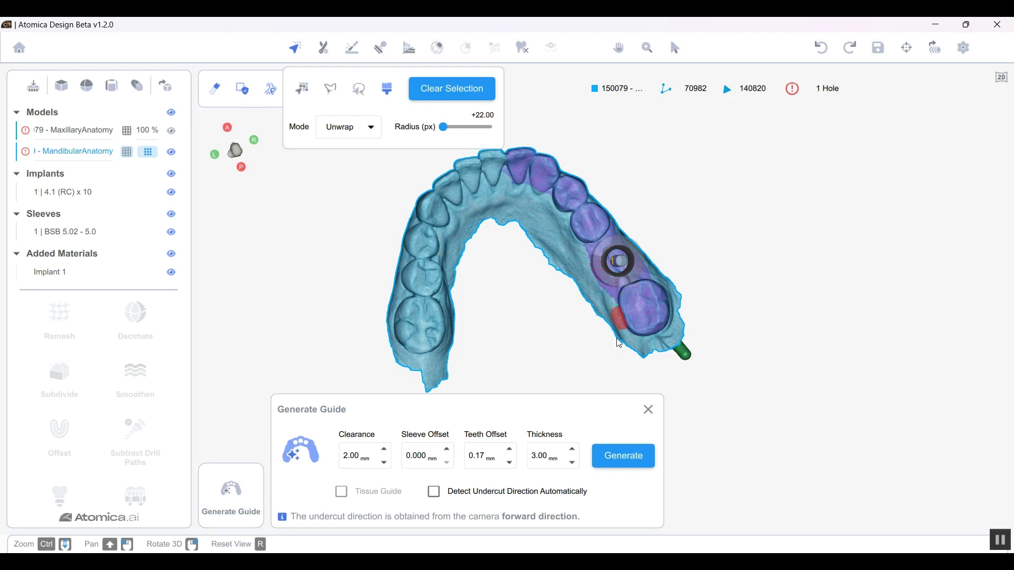
{"action": "left_click", "coordinate": [435, 494]}
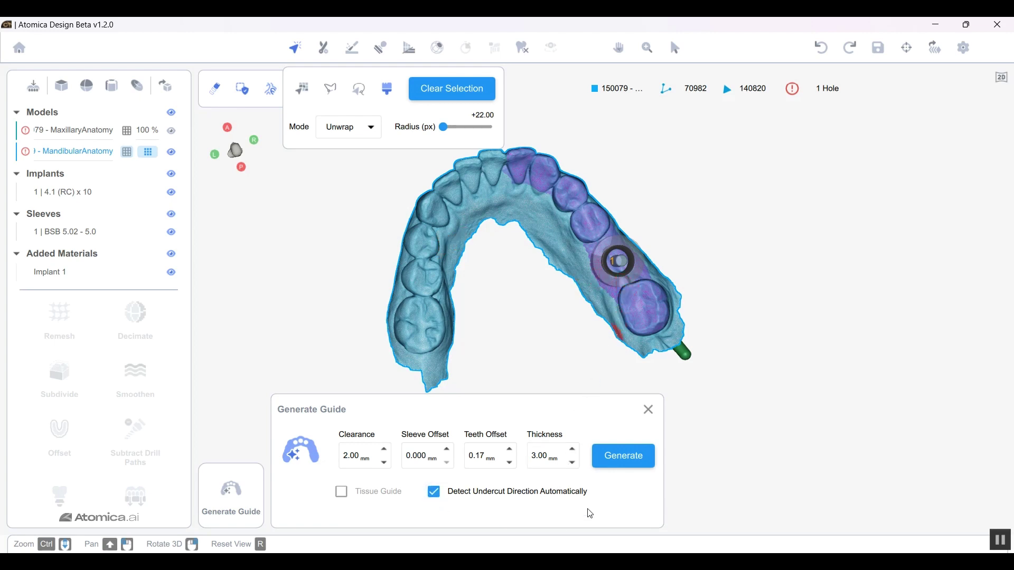
{"action": "left_click", "coordinate": [628, 460]}
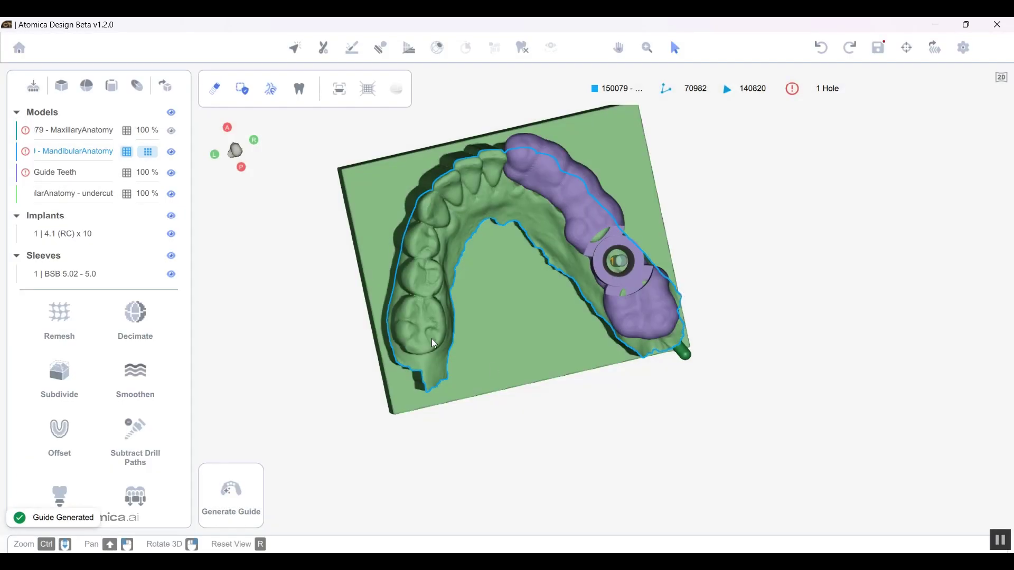
Step: Select the Guide Teeth model and rotate it to show its outer side
{"action": "left_click_drag", "start_coordinate": [434, 323], "coordinate": [644, 385]}
{"action": "left_click", "coordinate": [595, 290]}
{"action": "left_click_drag", "start_coordinate": [491, 379], "coordinate": [465, 384]}
{"action": "left_click_drag", "start_coordinate": [332, 426], "coordinate": [413, 438]}
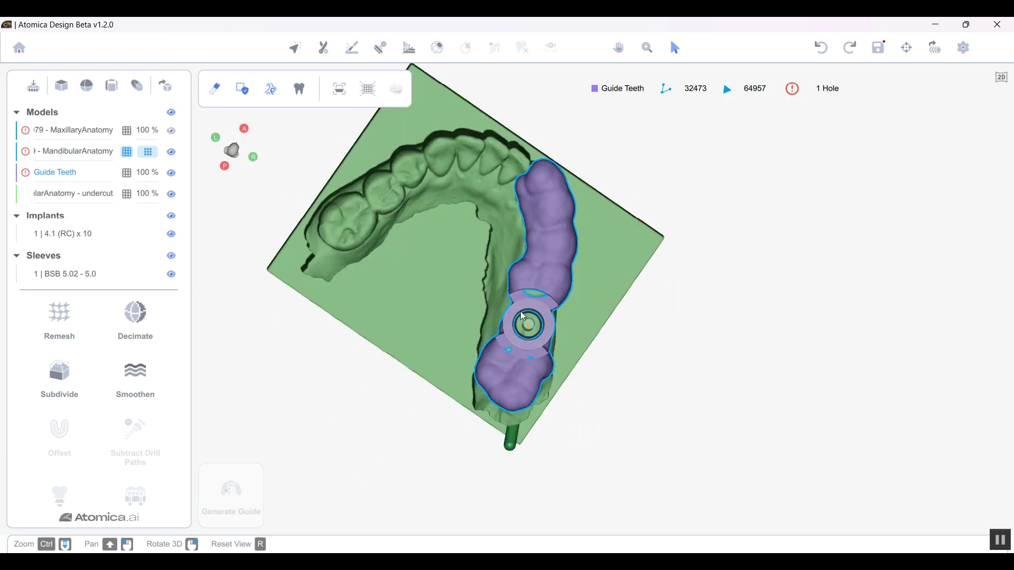
{"action": "left_click_drag", "start_coordinate": [497, 347], "coordinate": [429, 123]}
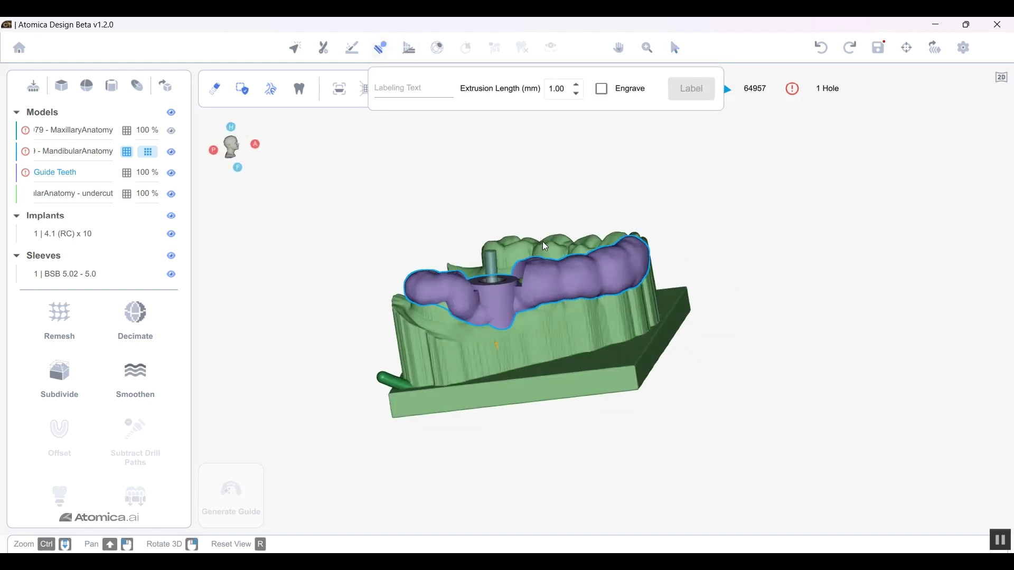
Step: Emboss the raised label 'Atomica', 1.00 mm high, on the guide's outer side
{"action": "left_click_drag", "start_coordinate": [549, 290], "coordinate": [598, 267]}
{"action": "left_click", "coordinate": [433, 90]}
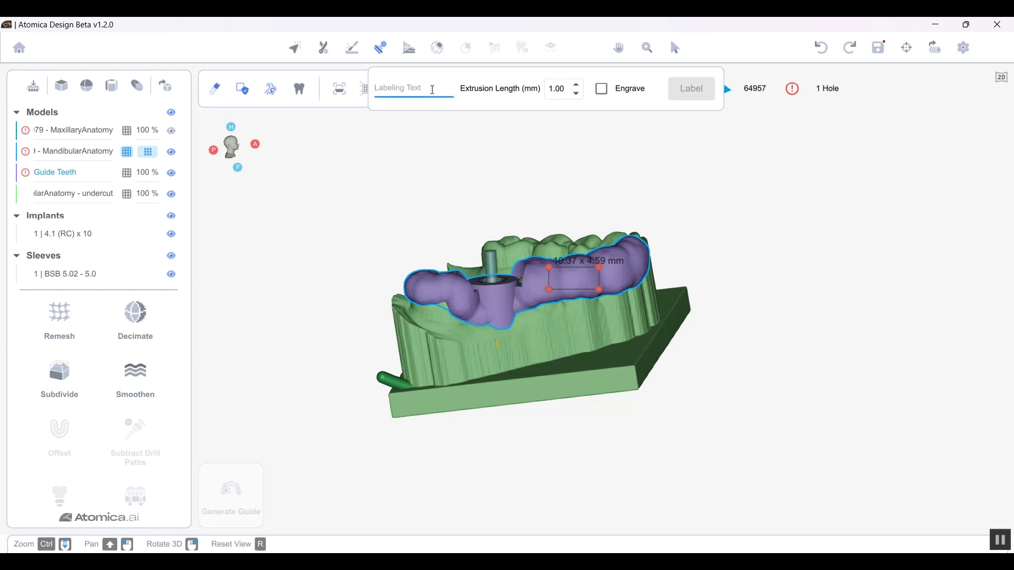
{"action": "type", "text": "Atomica"}
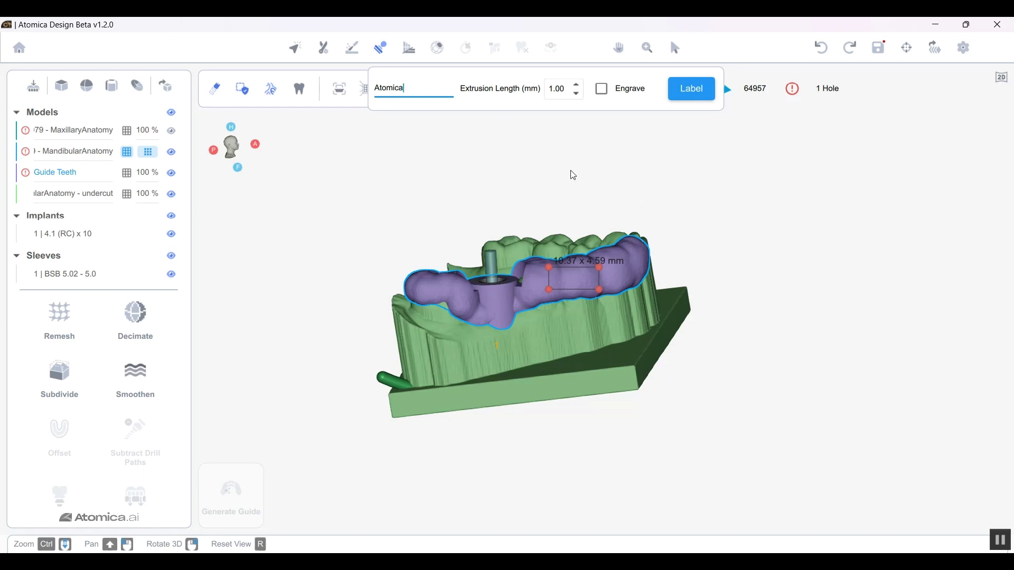
{"action": "left_click", "coordinate": [683, 88]}
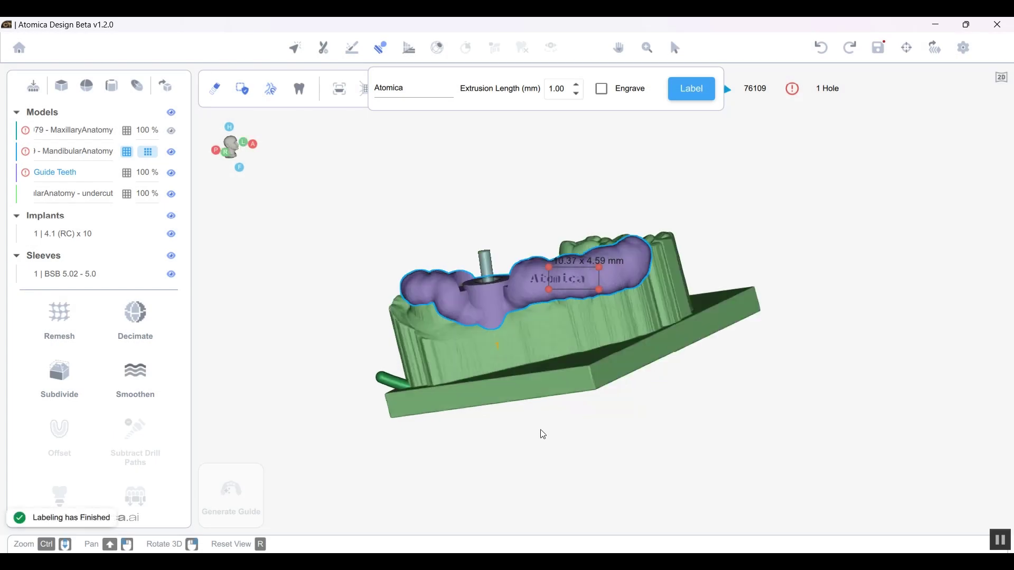
{"action": "left_click_drag", "start_coordinate": [541, 432], "coordinate": [653, 433]}
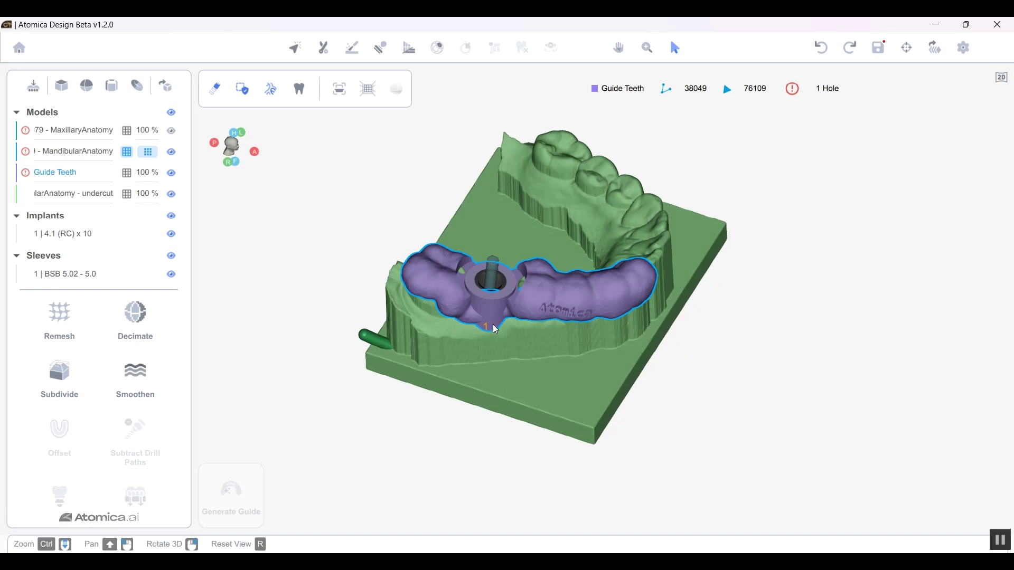
Step: Save the plan and export Guide Teeth to the Desktop as 'Demo guide 3'
{"action": "left_click_drag", "start_coordinate": [493, 324], "coordinate": [498, 342]}
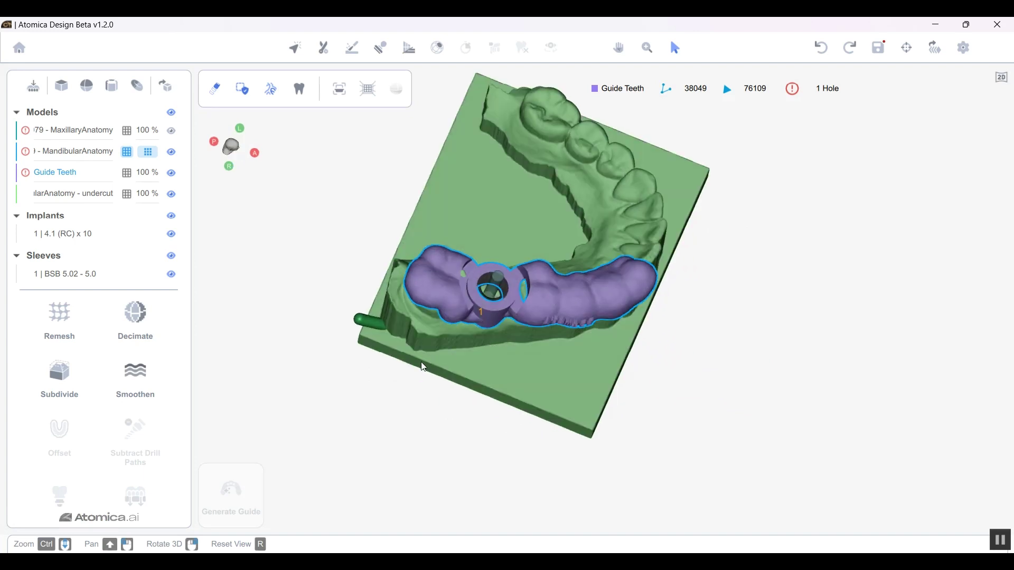
{"action": "key", "text": "ctrl+s"}
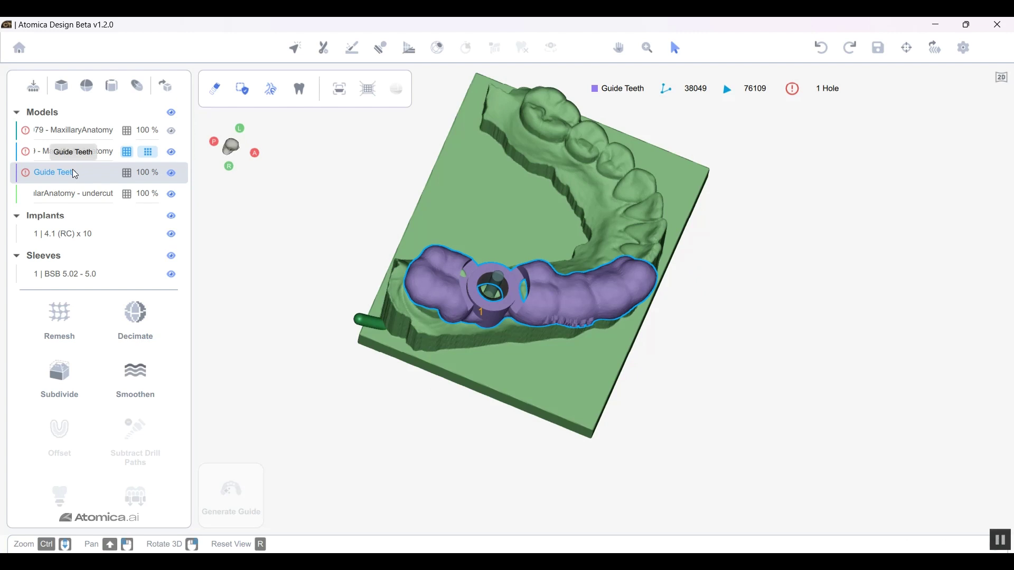
{"action": "right_click", "coordinate": [74, 172]}
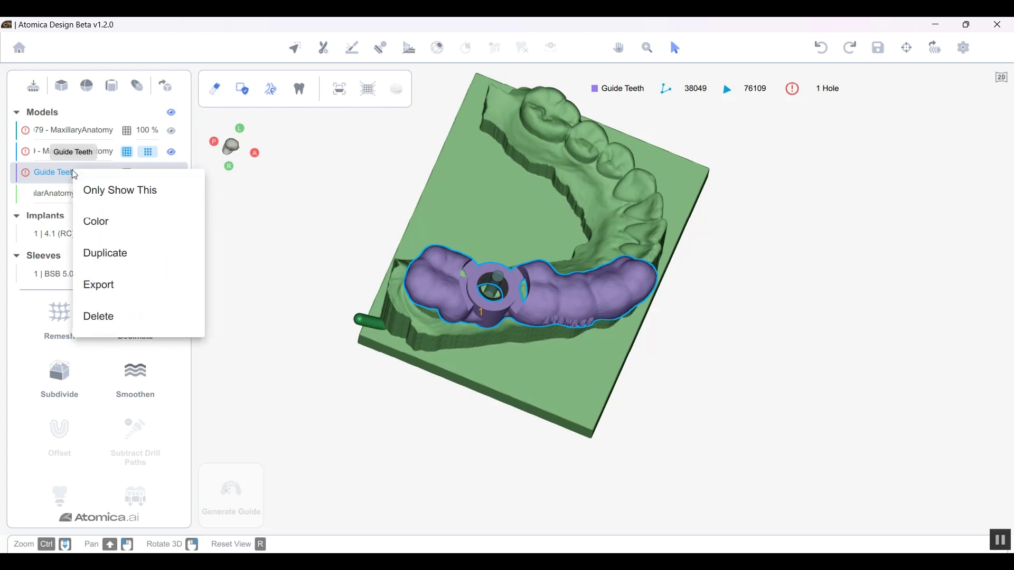
{"action": "left_click", "coordinate": [116, 290]}
{"action": "left_click", "coordinate": [325, 425]}
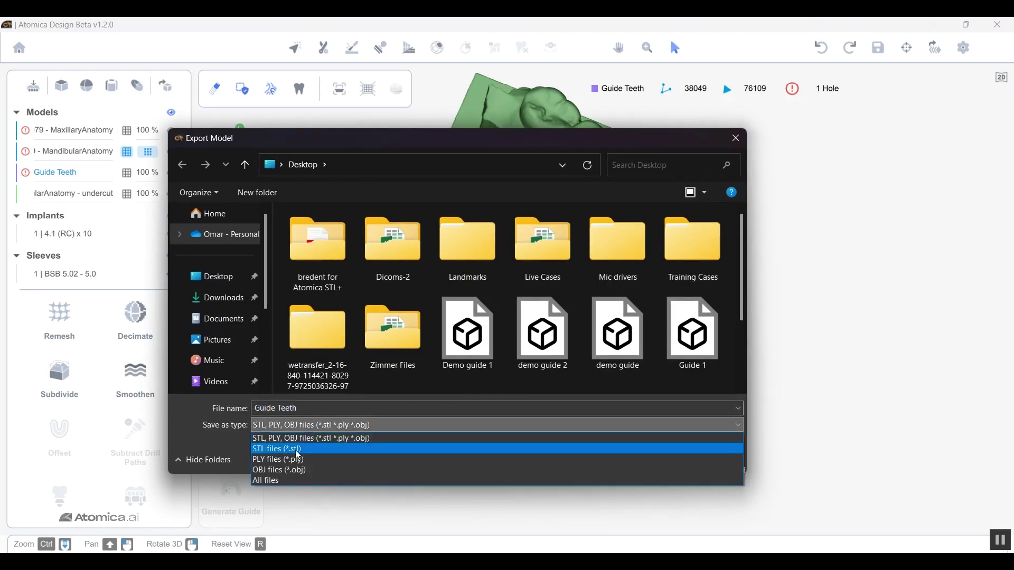
{"action": "left_click", "coordinate": [399, 426]}
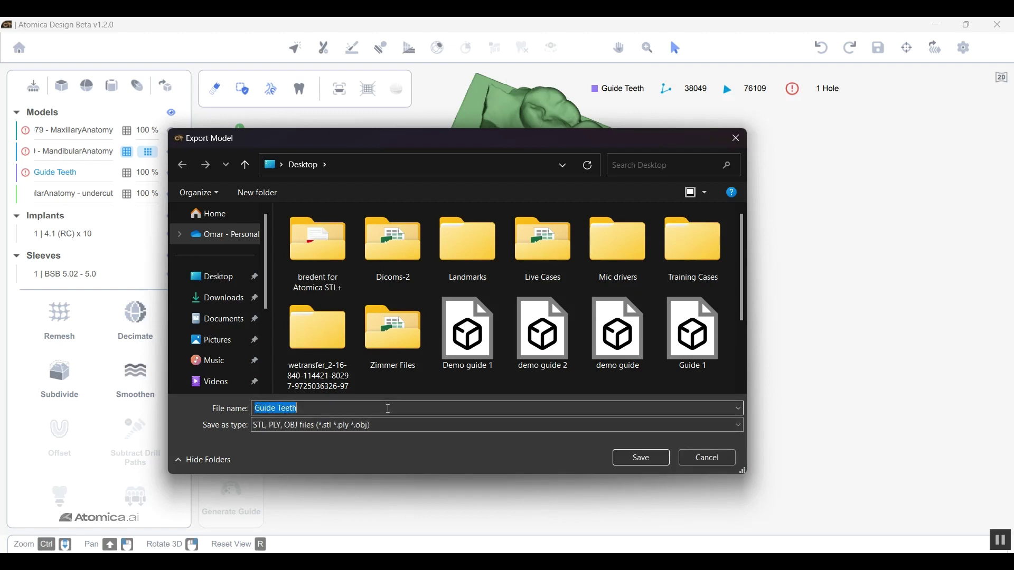
{"action": "type", "text": "Demo gui"}
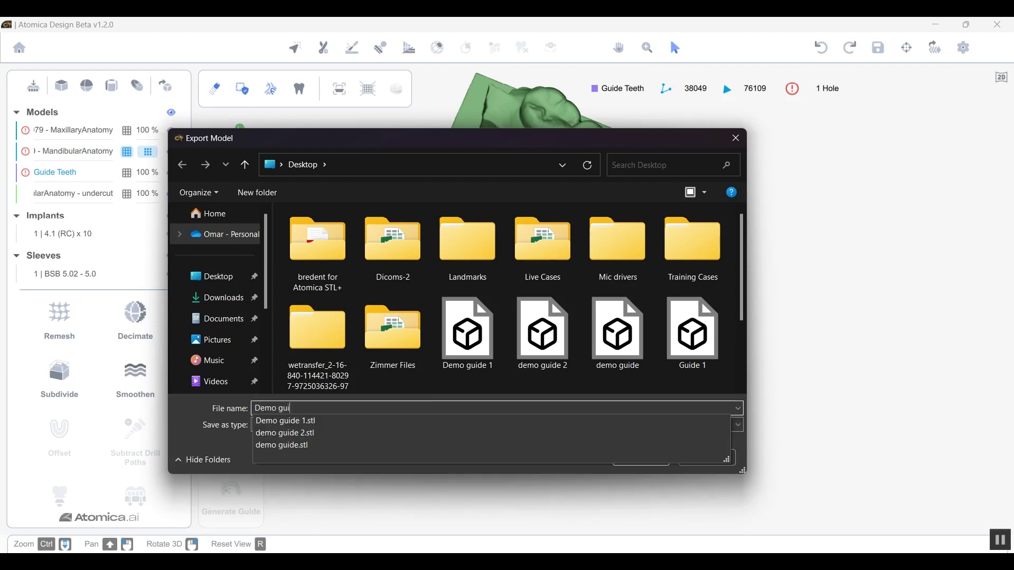
{"action": "type", "text": "de 3"}
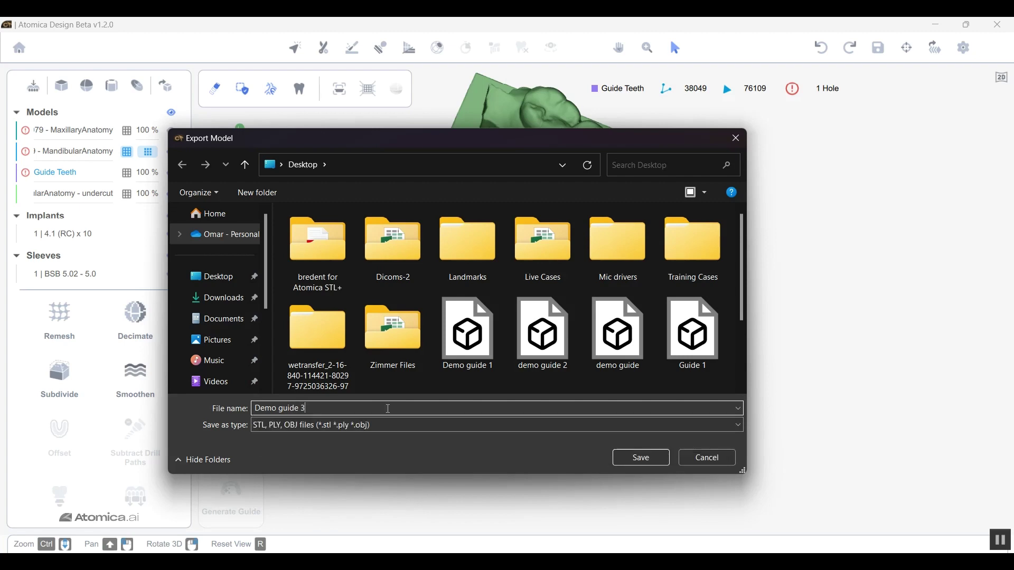
{"action": "left_click", "coordinate": [631, 461]}
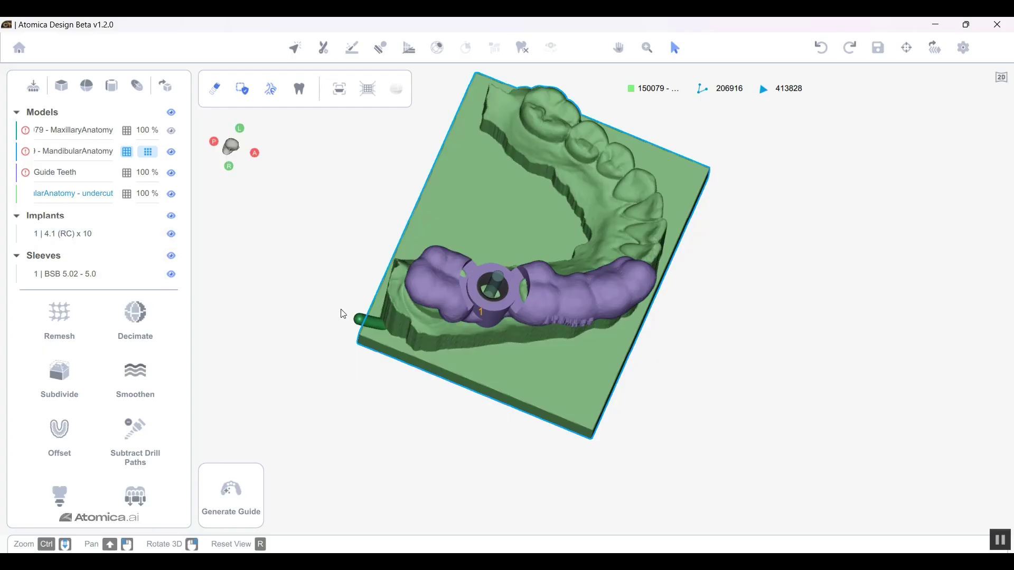
{"action": "left_click", "coordinate": [1000, 540]}
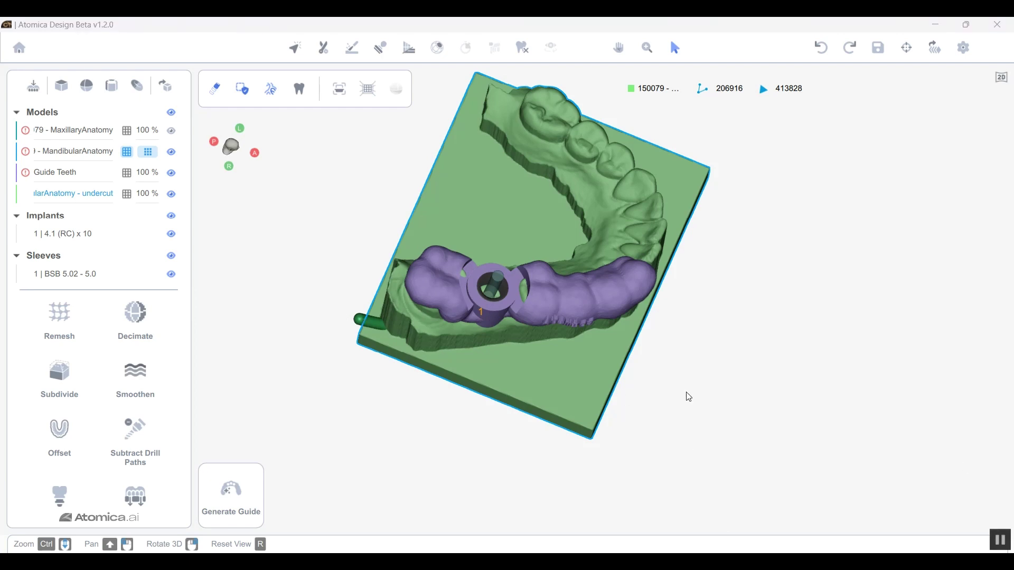